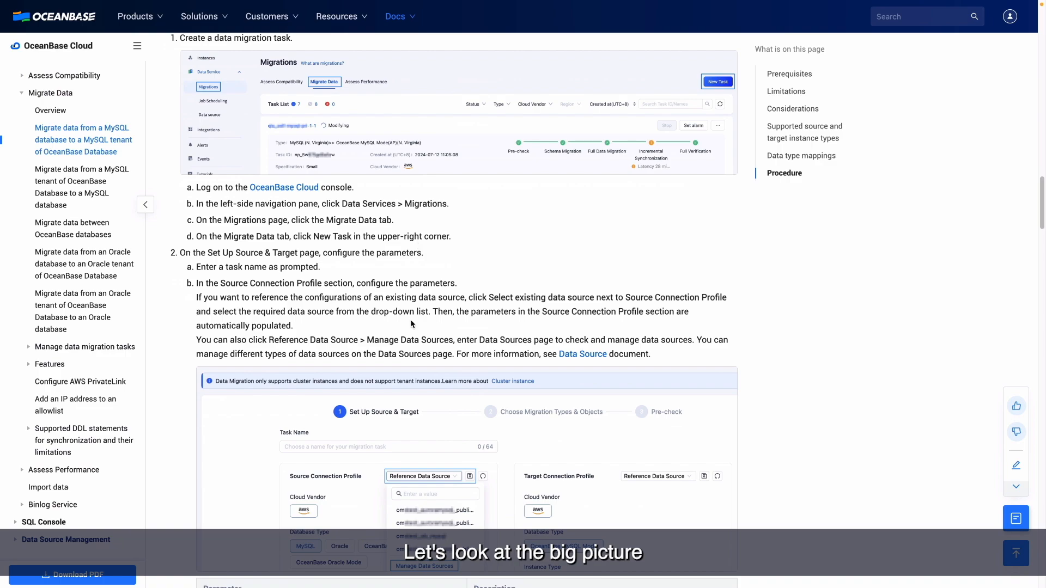
# Review the documented procedure for creating a MySQL-to-OceanBase migration task, from source and target setup through migration types and objects
pyautogui.scroll(-14, 410, 319)
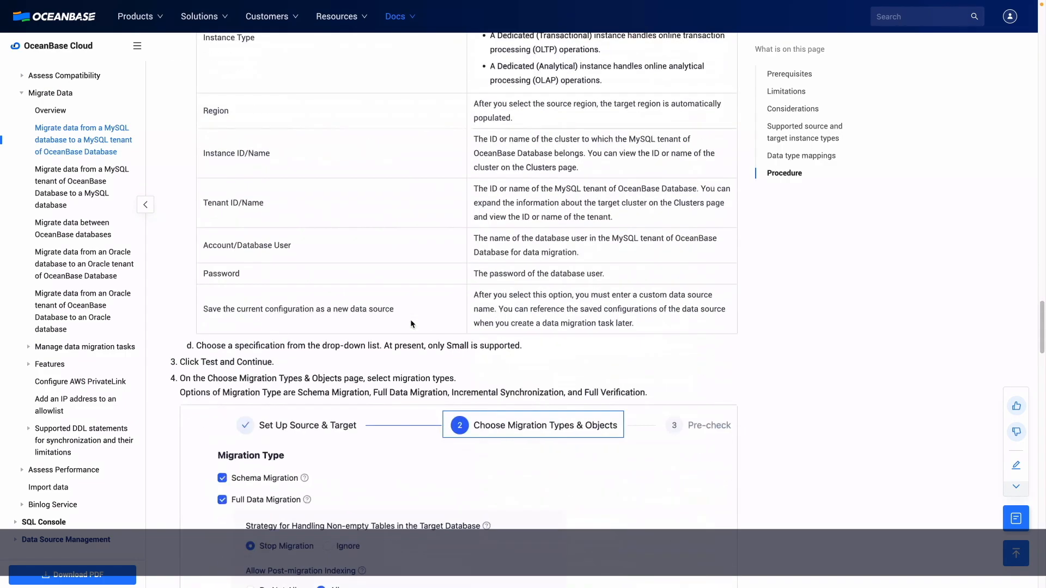
pyautogui.scroll(1, 410, 319)
pyautogui.scroll(1, 410, 319)
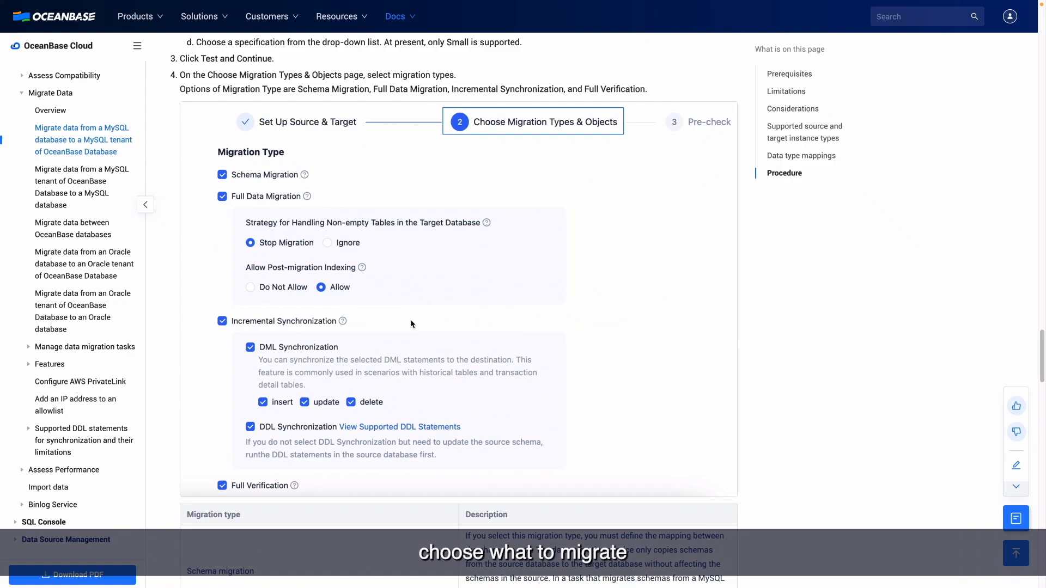
pyautogui.scroll(-18, 411, 324)
pyautogui.scroll(-10, 411, 324)
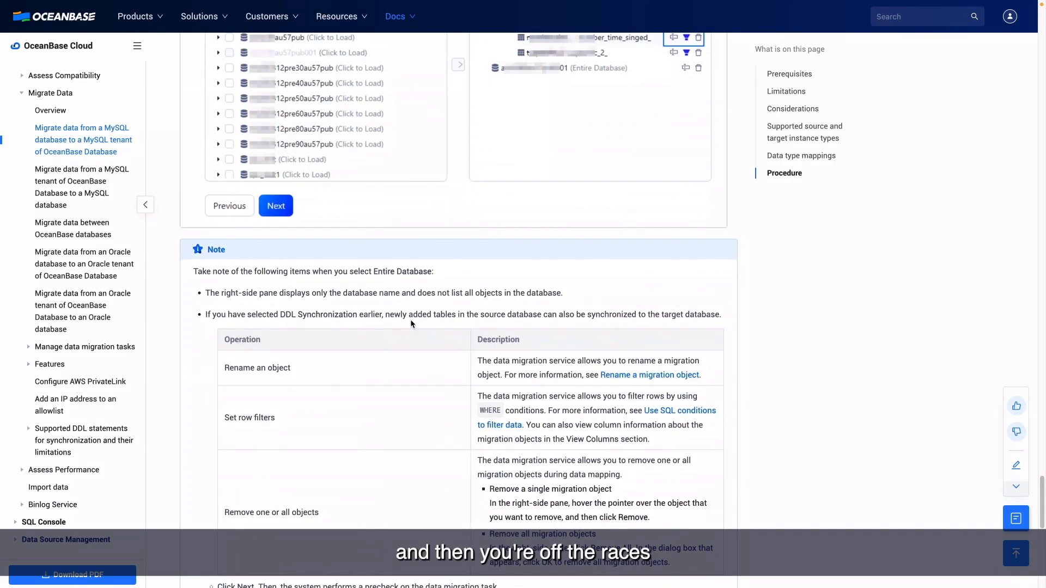
pyautogui.scroll(-8, 411, 319)
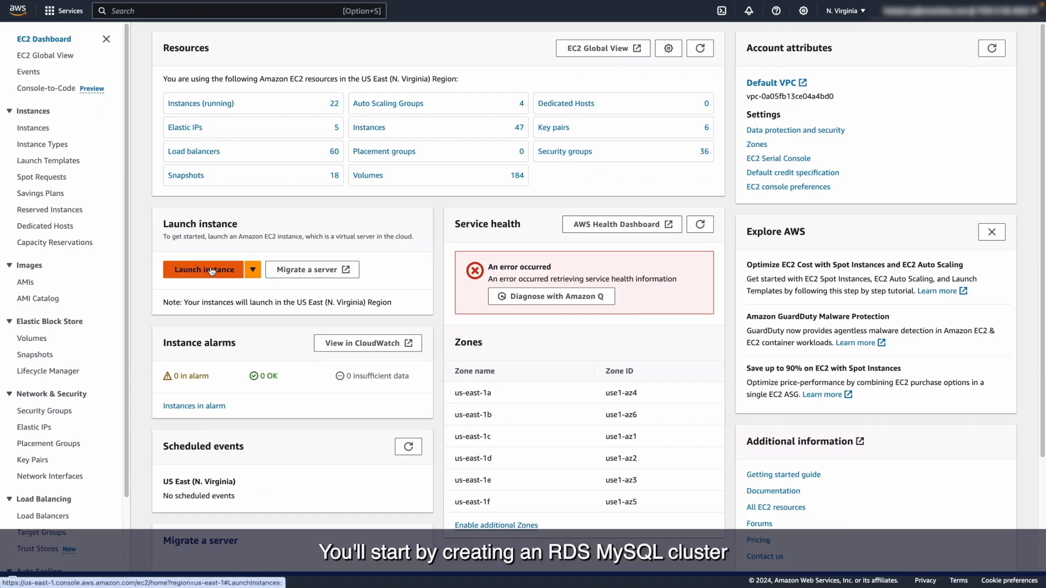
# Start launching a new EC2 instance and name it Testxxx
pyautogui.click(211, 271)
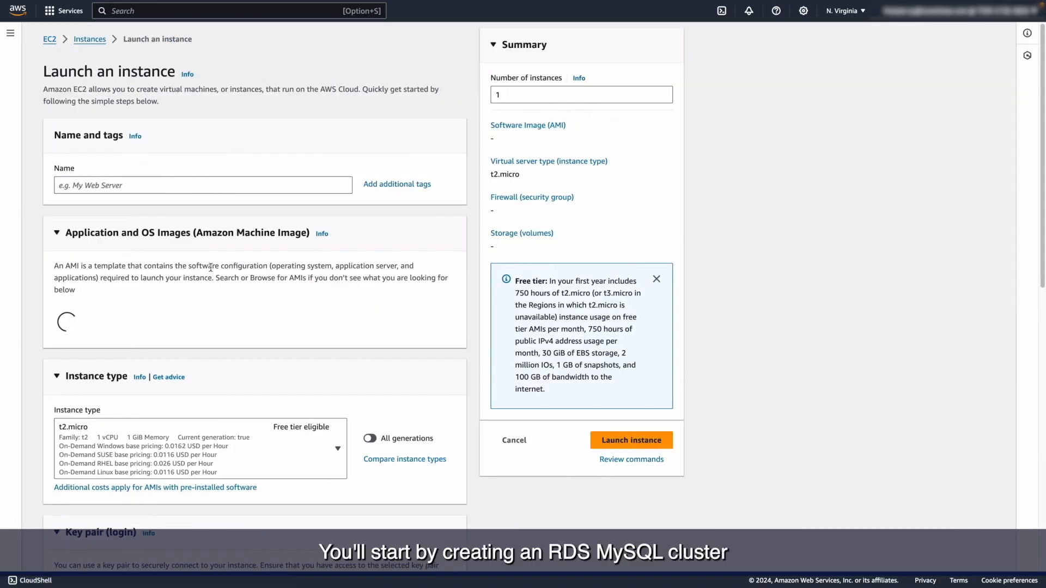
pyautogui.click(203, 185)
pyautogui.write('Testxxx')
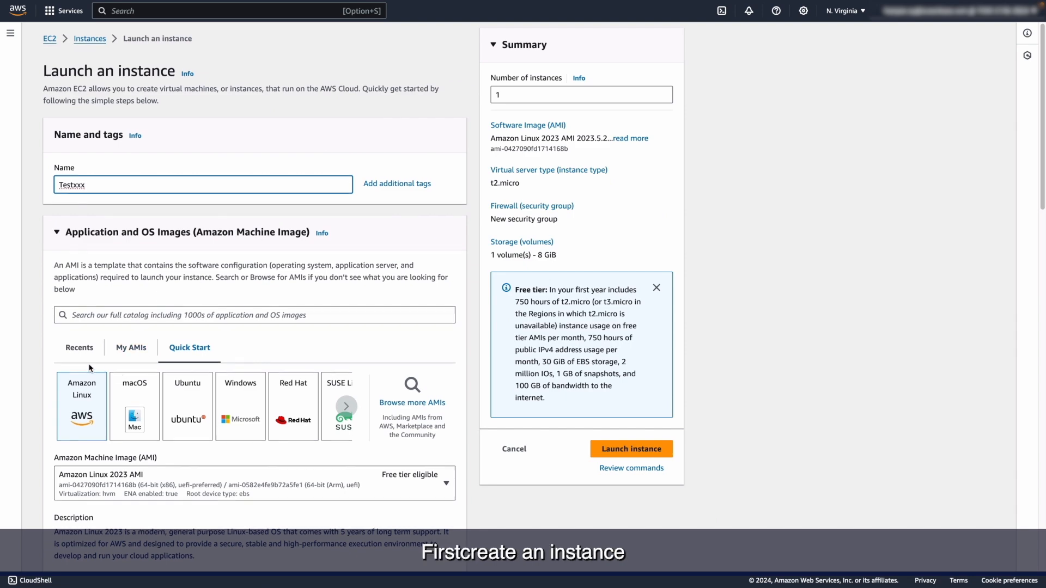
# Select oms-key-devsit-use1 as the instance's login key pair
pyautogui.scroll(-3, 89, 369)
pyautogui.scroll(-5, 89, 369)
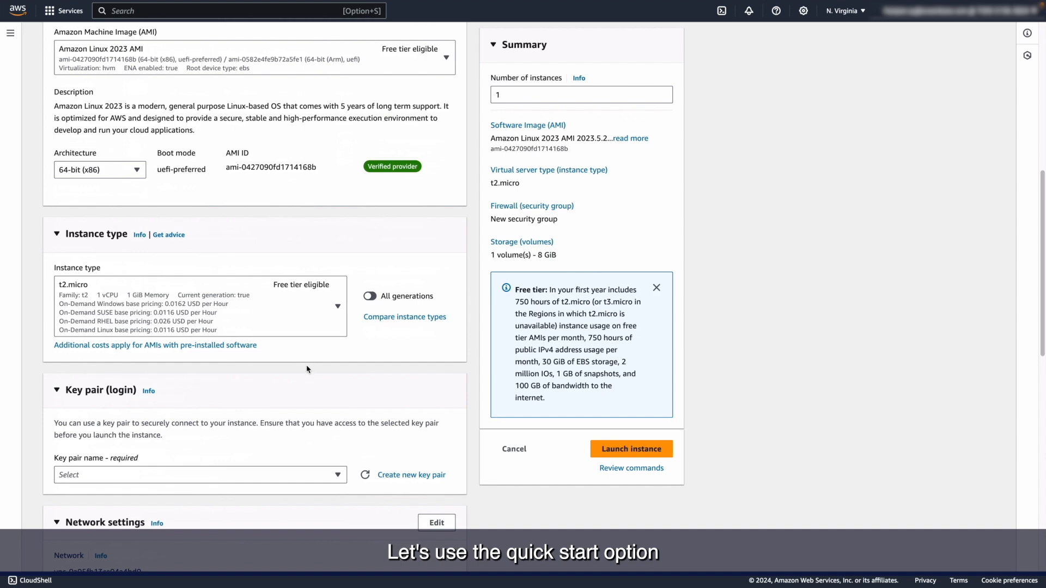
pyautogui.scroll(-3, 305, 366)
pyautogui.click(287, 322)
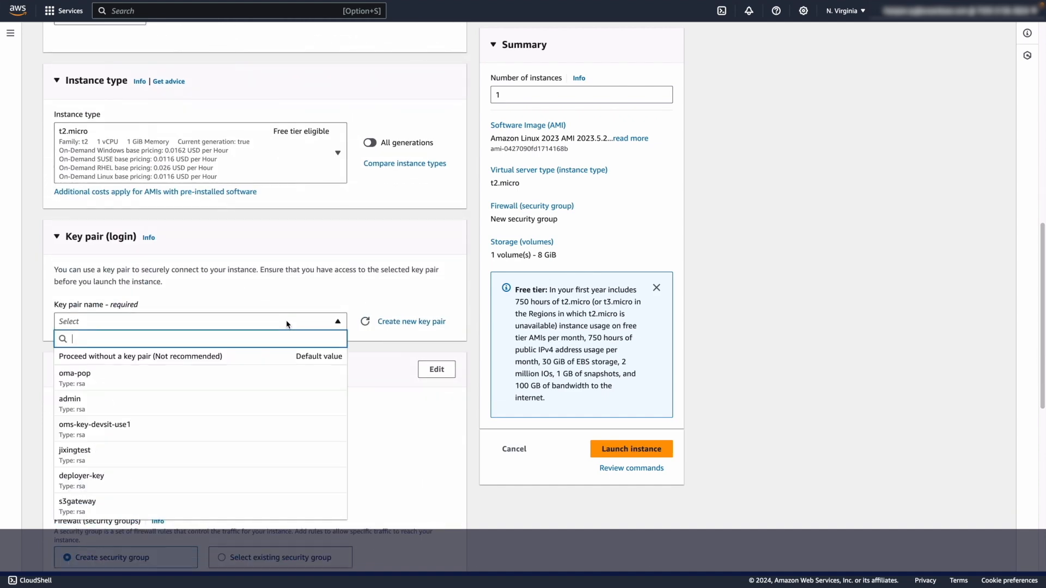
pyautogui.click(105, 426)
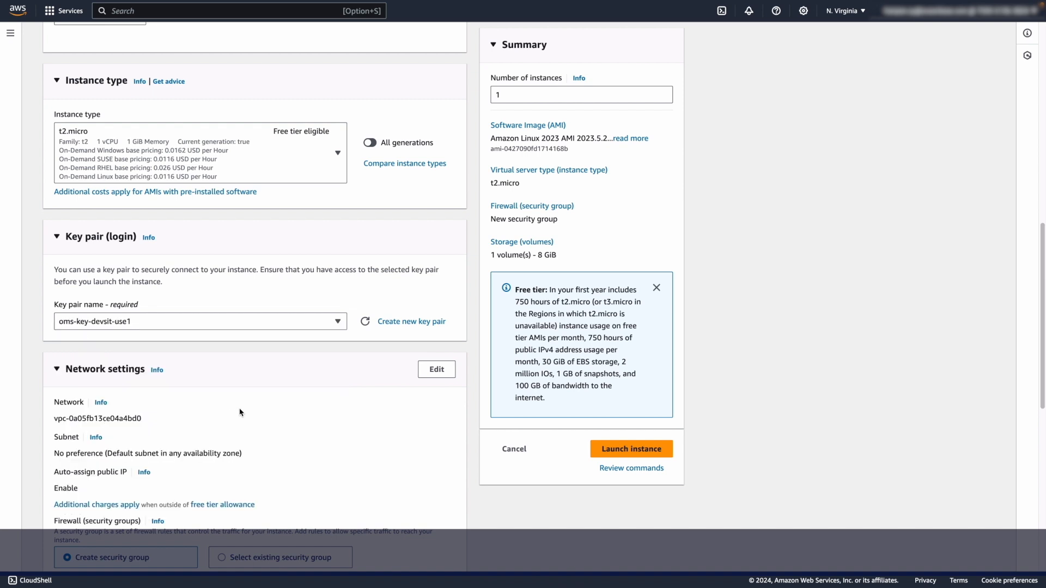
# Restrict SSH traffic in the instance's new security group to My IP
pyautogui.scroll(-4, 277, 441)
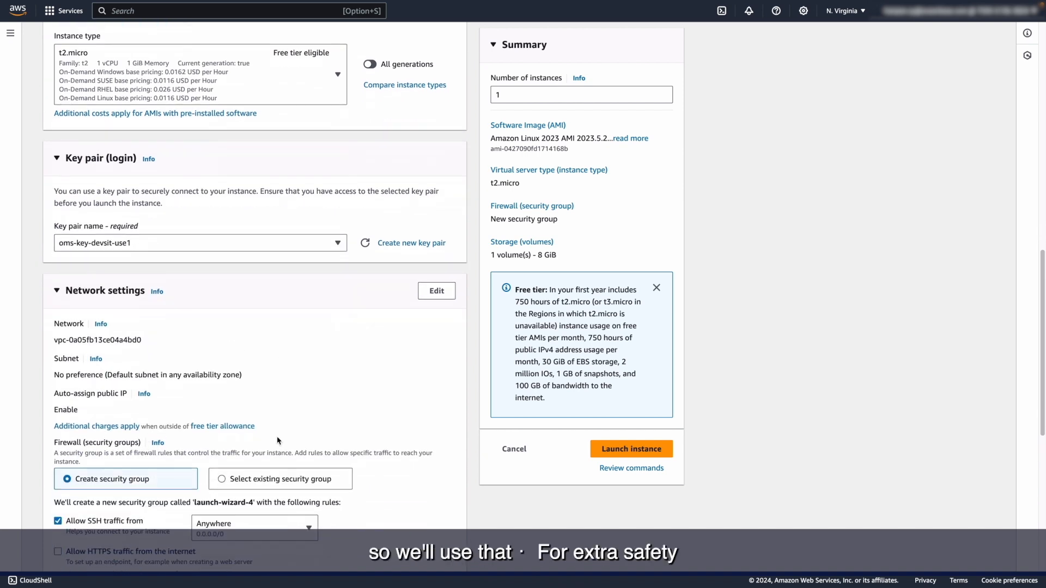
pyautogui.scroll(-2, 277, 441)
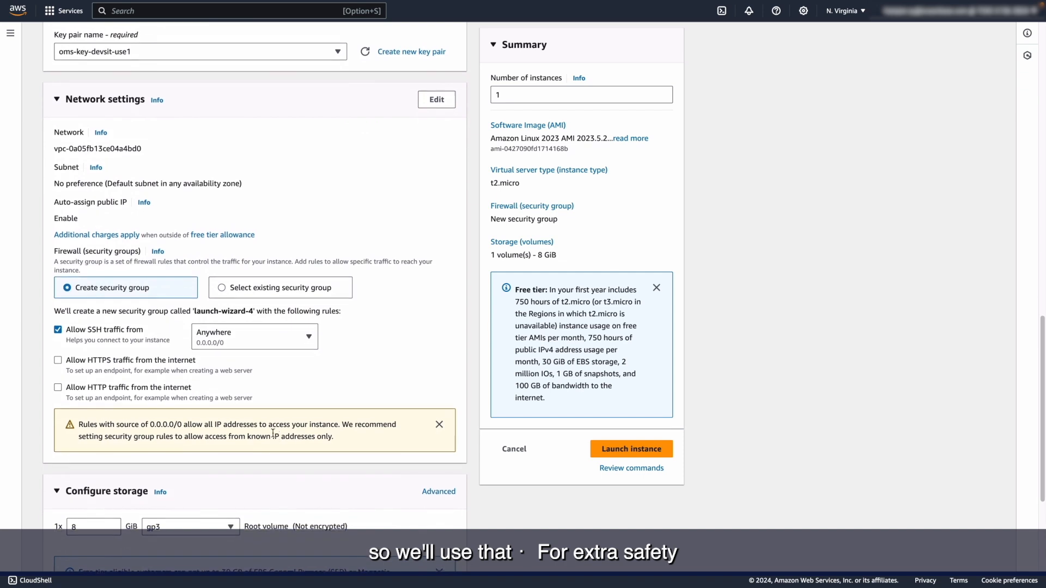
pyautogui.click(235, 334)
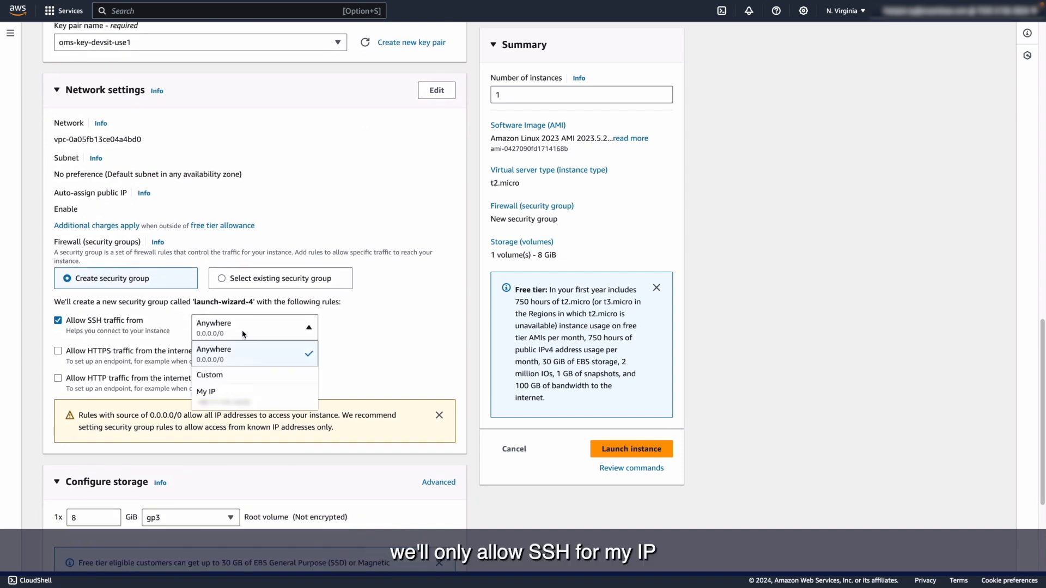
pyautogui.click(238, 391)
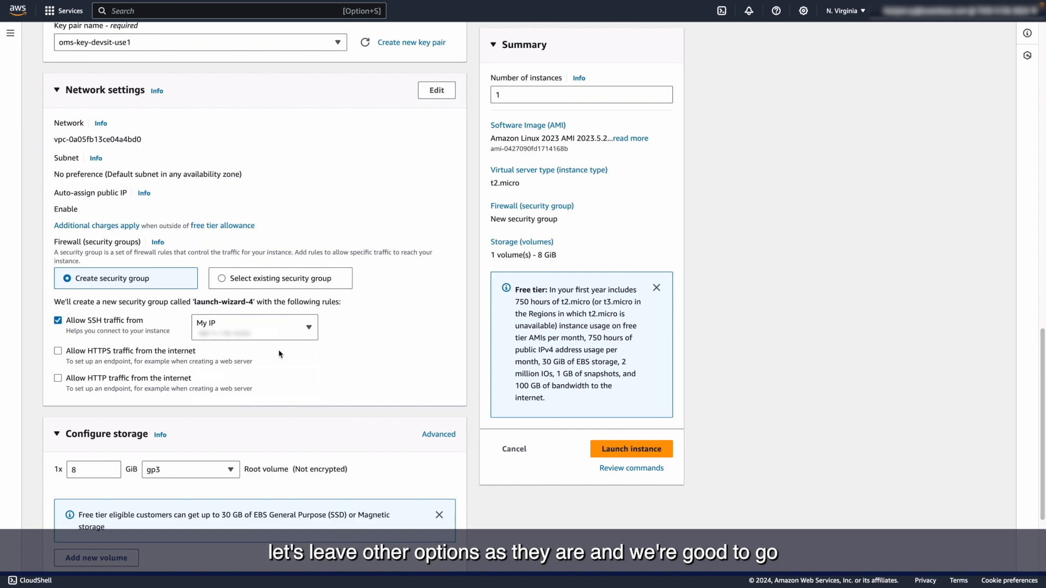
# Review the remaining instance settings, launch the instance, and check it in the list of running instances
pyautogui.scroll(-3, 278, 355)
pyautogui.scroll(10, 429, 342)
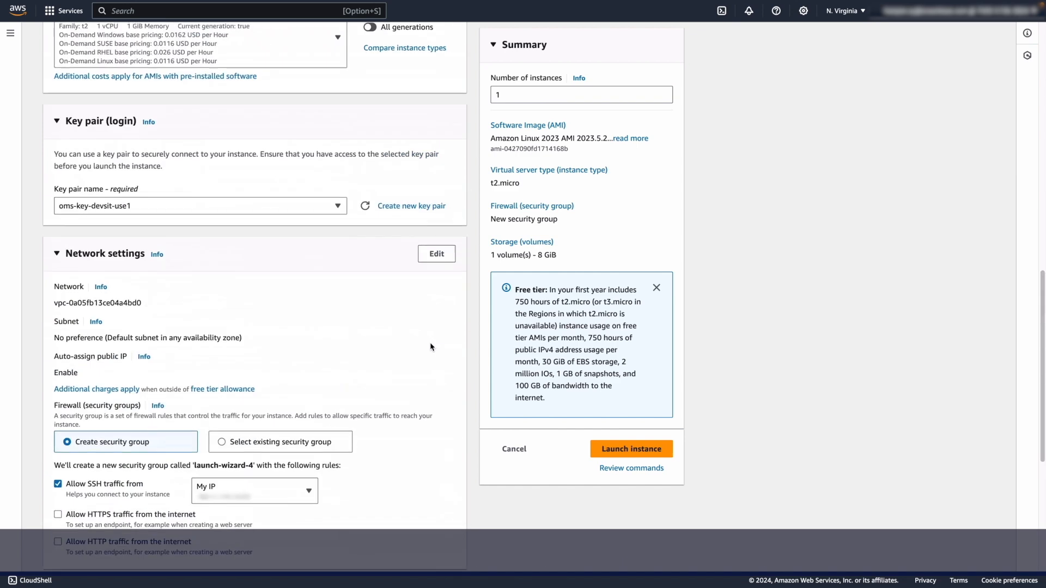
pyautogui.scroll(1, 429, 342)
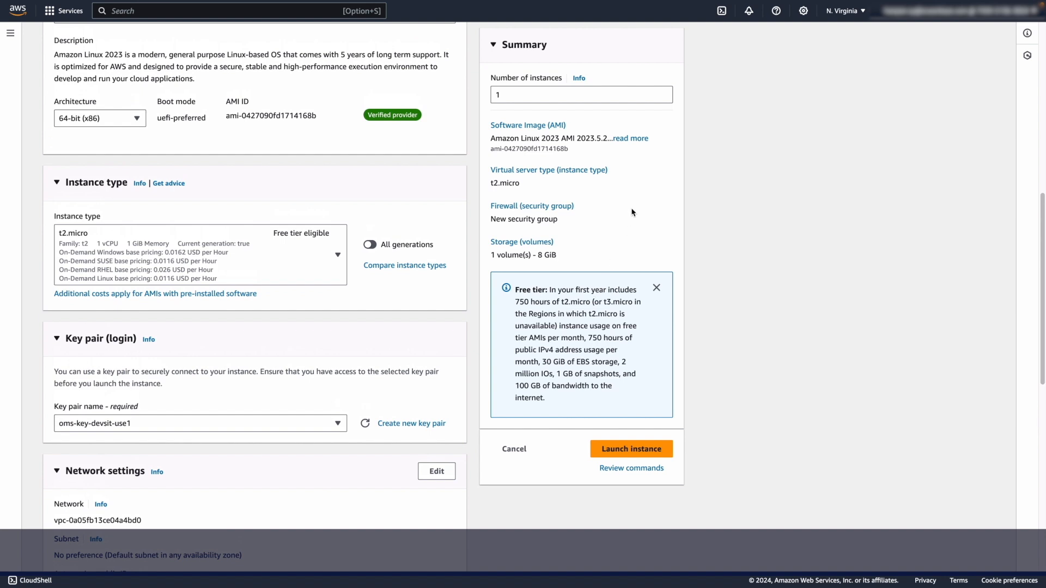
pyautogui.scroll(2, 626, 217)
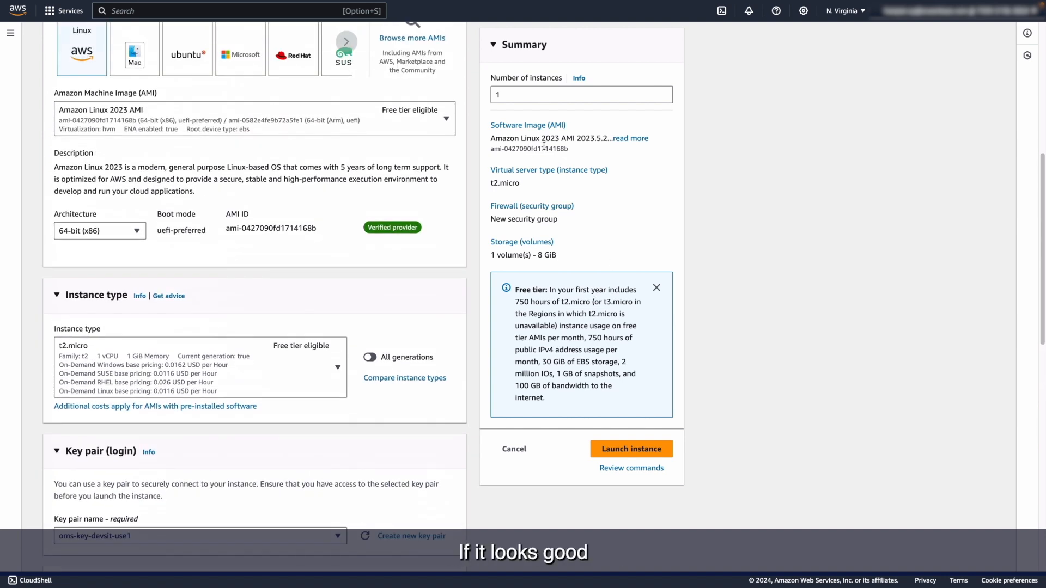
pyautogui.click(626, 450)
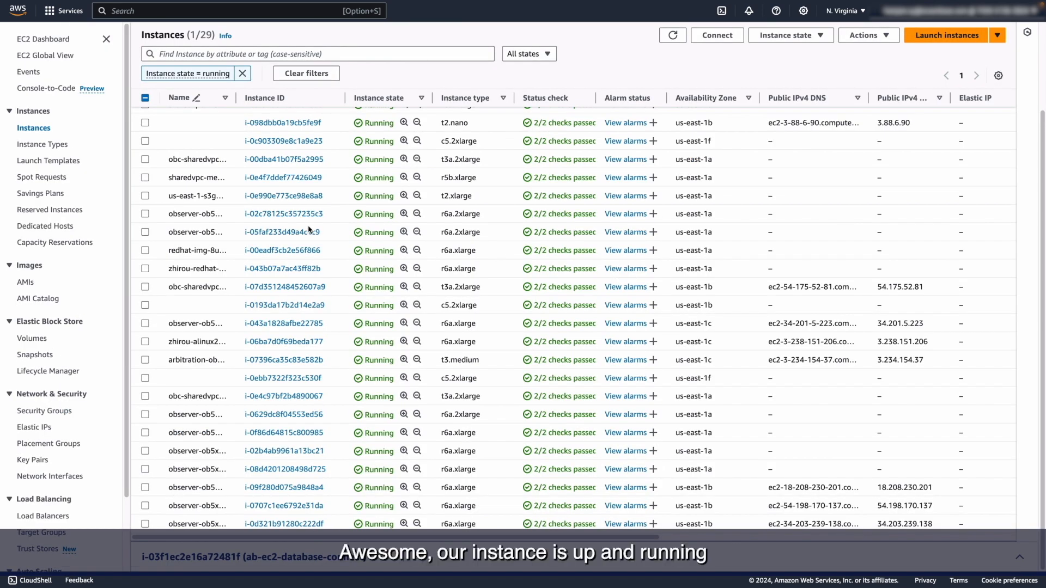
pyautogui.scroll(2, 309, 230)
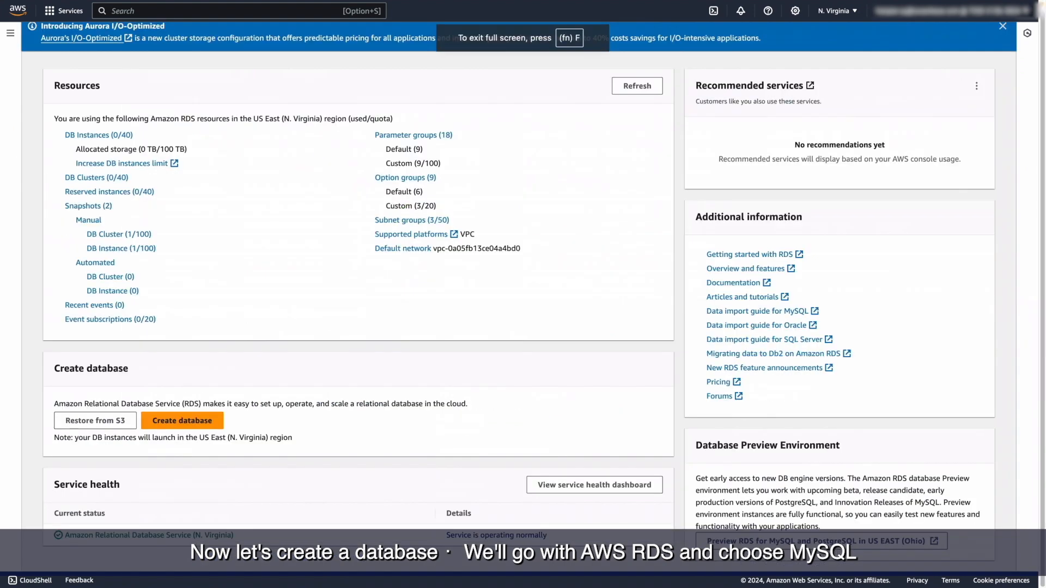
# Start creating an RDS database with the Easy create method and the MySQL engine
pyautogui.click(171, 422)
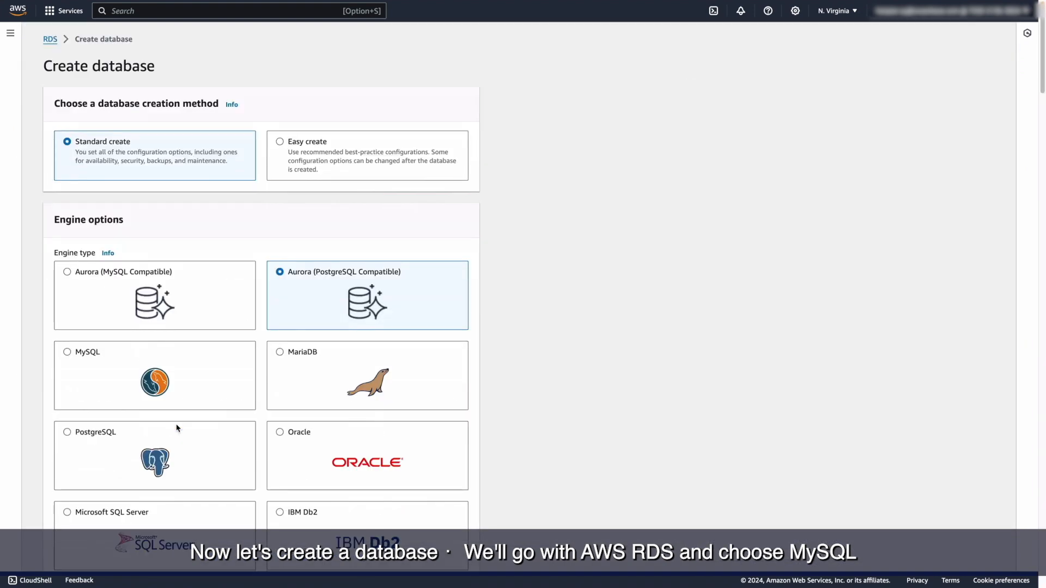
pyautogui.click(297, 145)
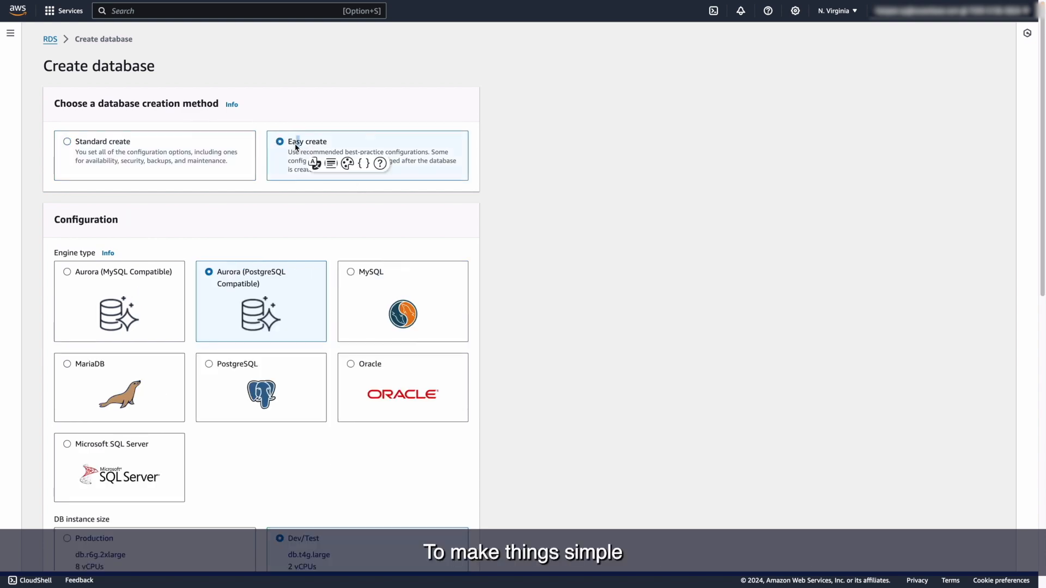
pyautogui.scroll(-3, 355, 424)
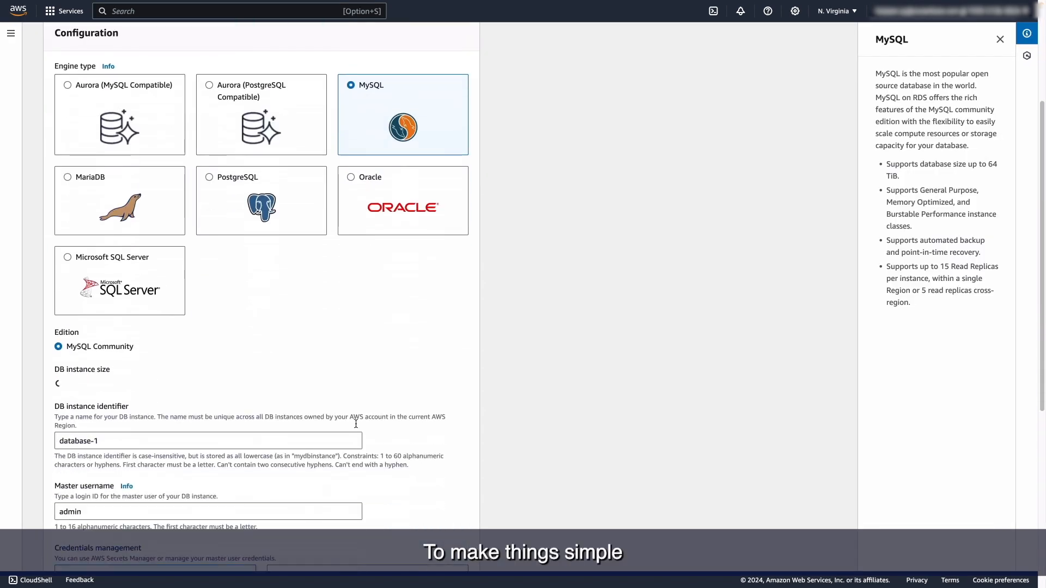
pyautogui.scroll(-5, 355, 424)
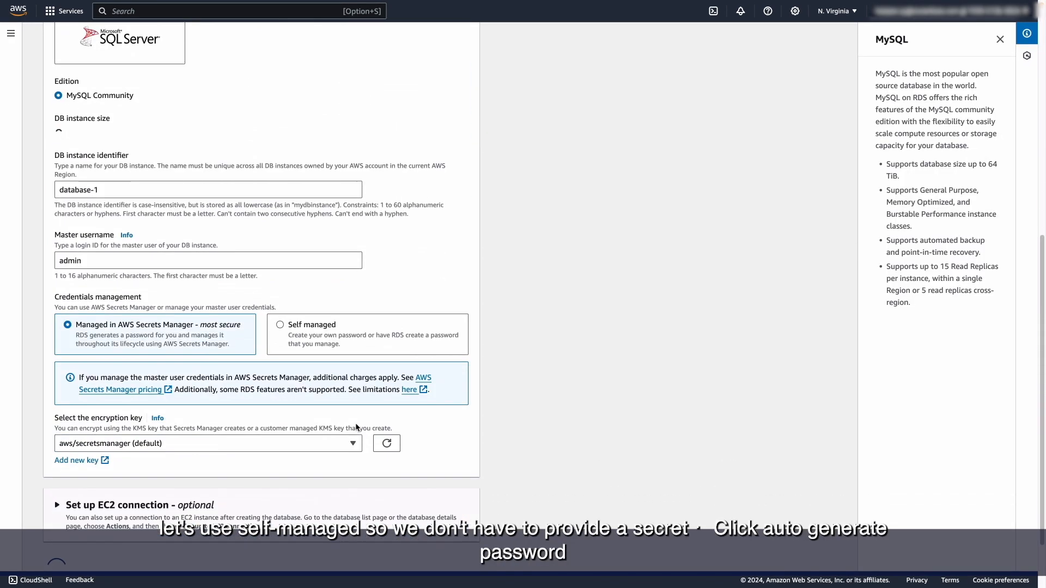
# Set the database's credentials management to Self managed with an auto-generated master password
pyautogui.click(269, 429)
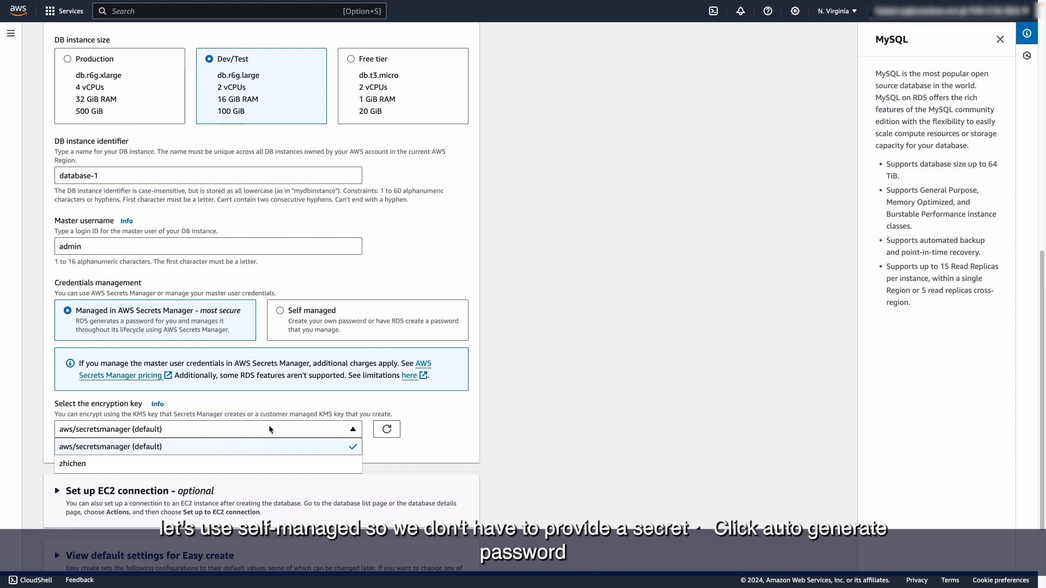
pyautogui.click(302, 321)
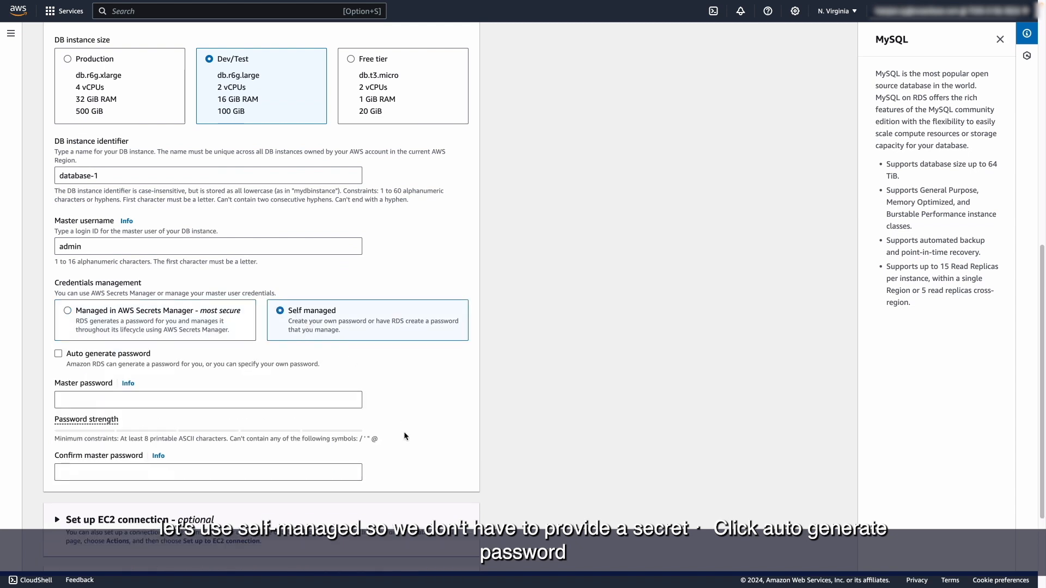
pyautogui.click(58, 353)
pyautogui.scroll(-2, 150, 363)
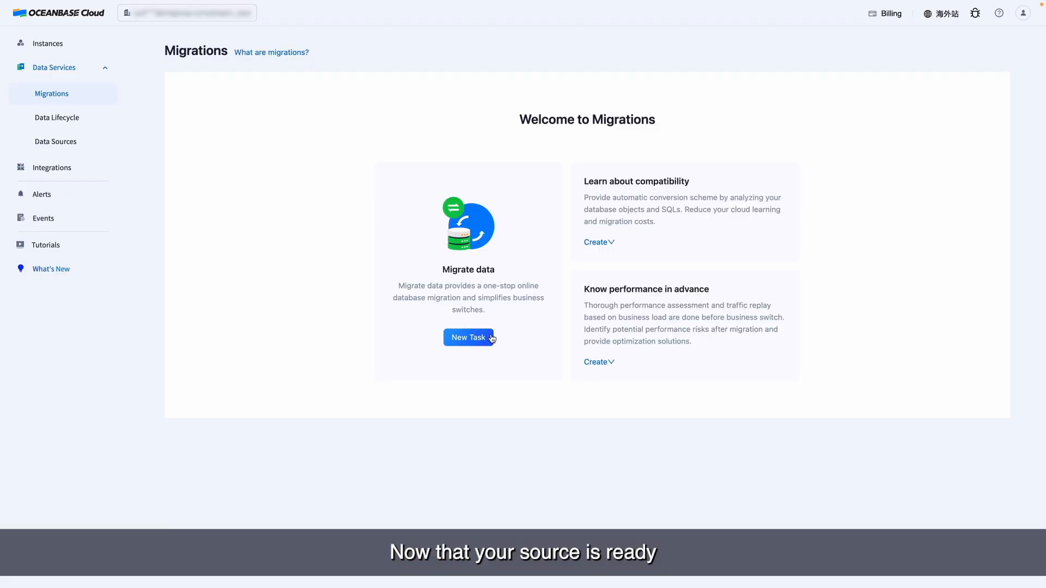
# In OceanBase Cloud, start a migration task with an RDS MySQL source in Singapore (ap-southeast-1) and copy the ARN for the PrivateLink principals list
pyautogui.click(479, 338)
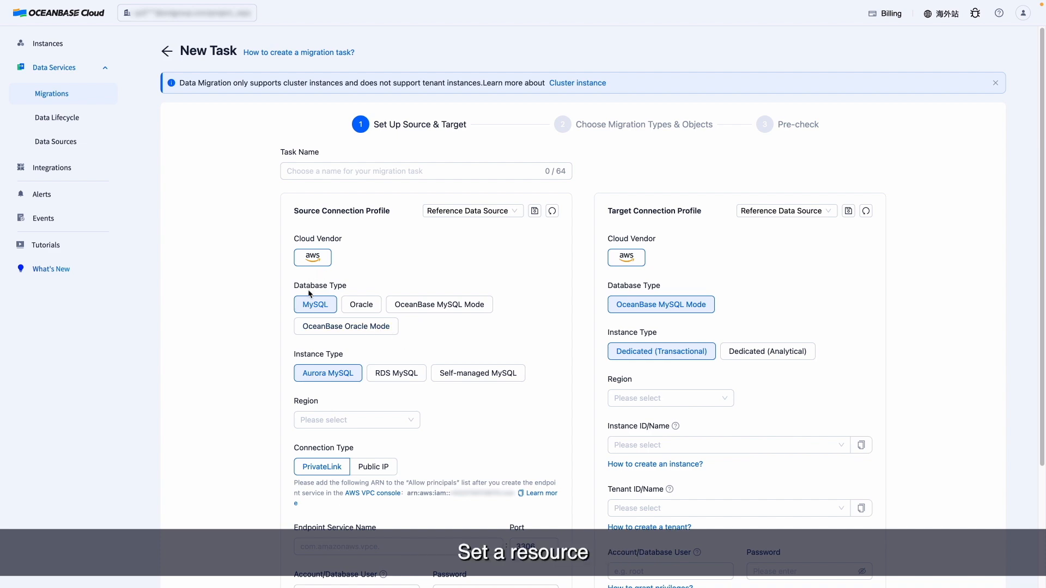
pyautogui.scroll(-3, 368, 255)
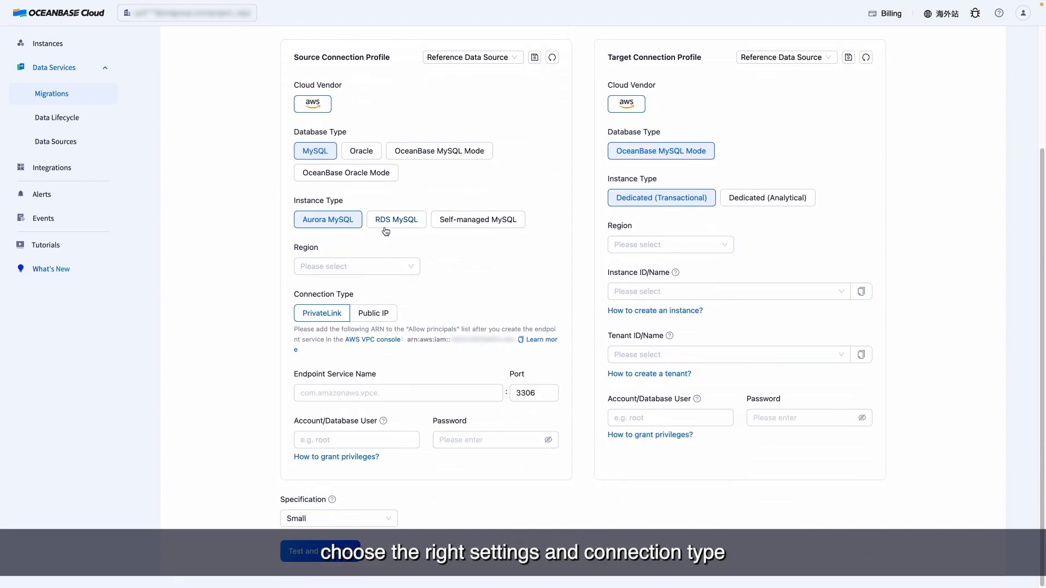
pyautogui.click(387, 221)
pyautogui.click(354, 267)
pyautogui.click(352, 289)
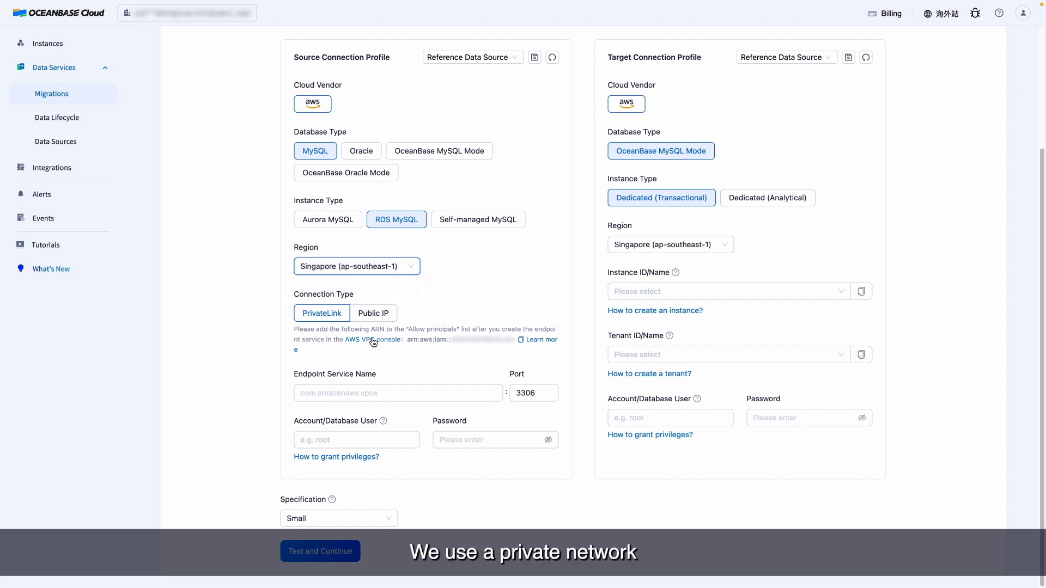
pyautogui.click(521, 340)
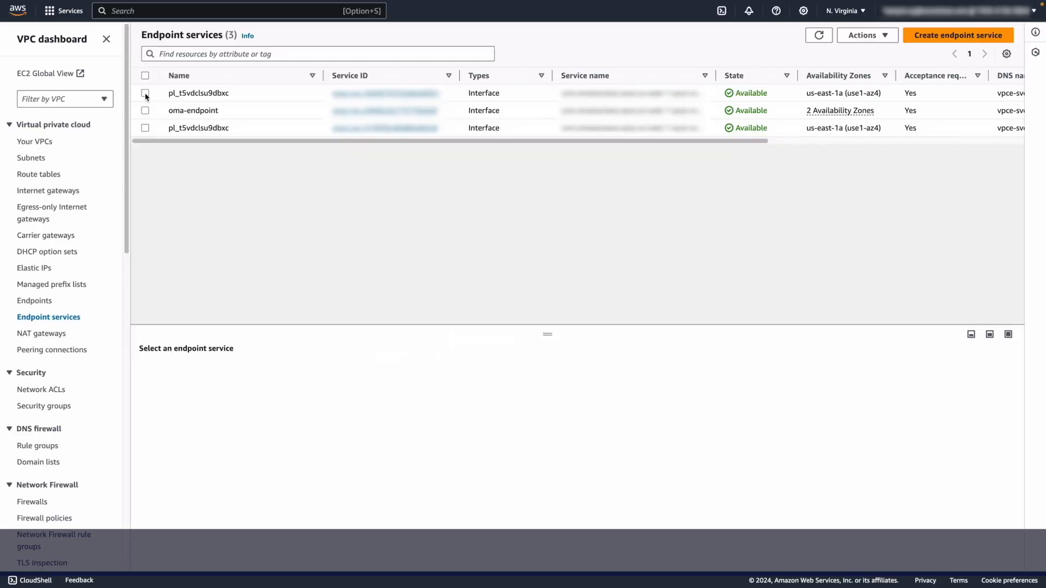
# In the AWS VPC console, open the form for allowing principals on the first pl_t5vdclsu9dbxc endpoint service and cancel it without adding one
pyautogui.click(145, 93)
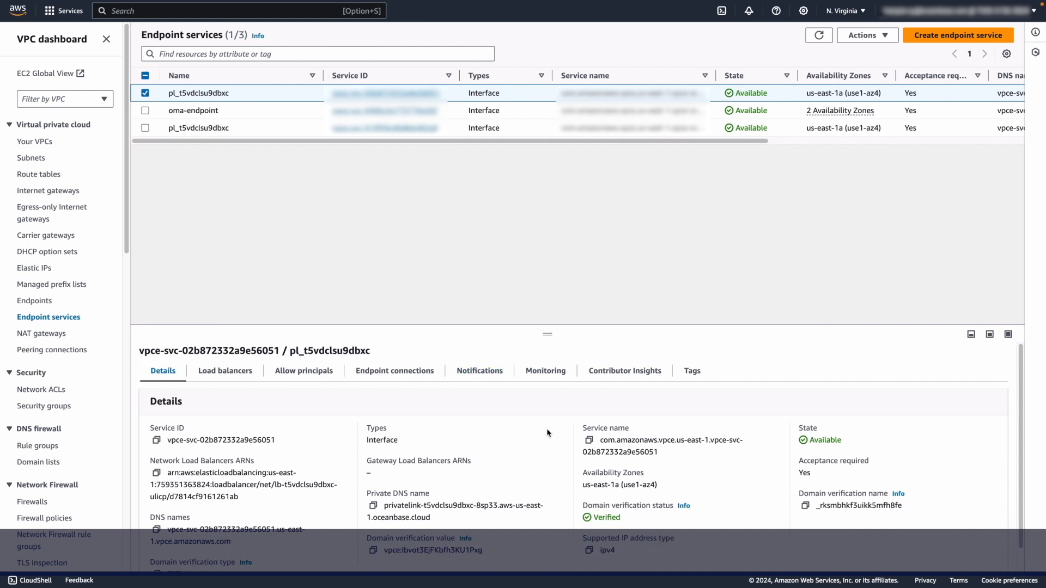
pyautogui.click(306, 373)
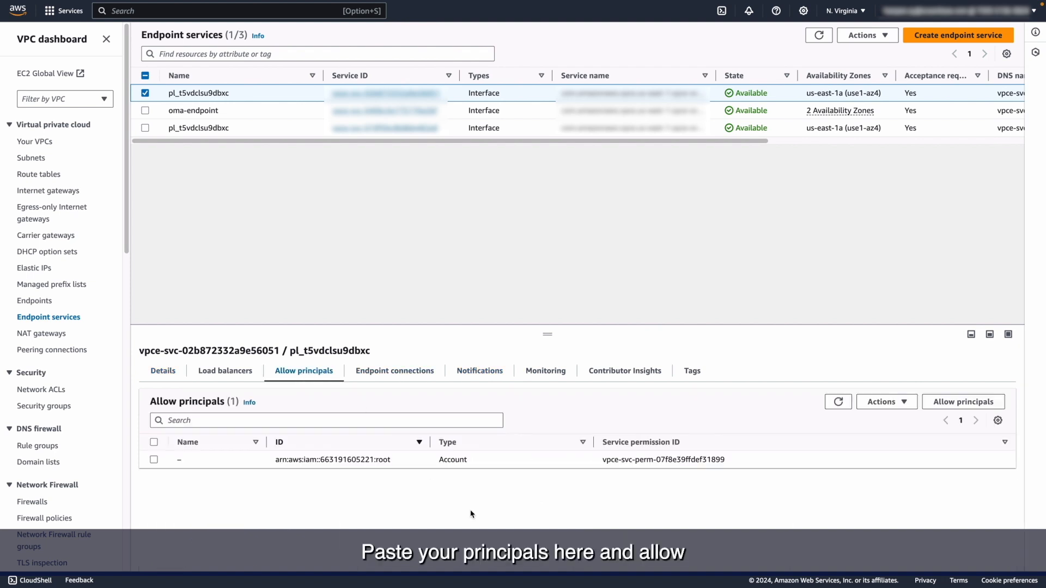
pyautogui.click(959, 403)
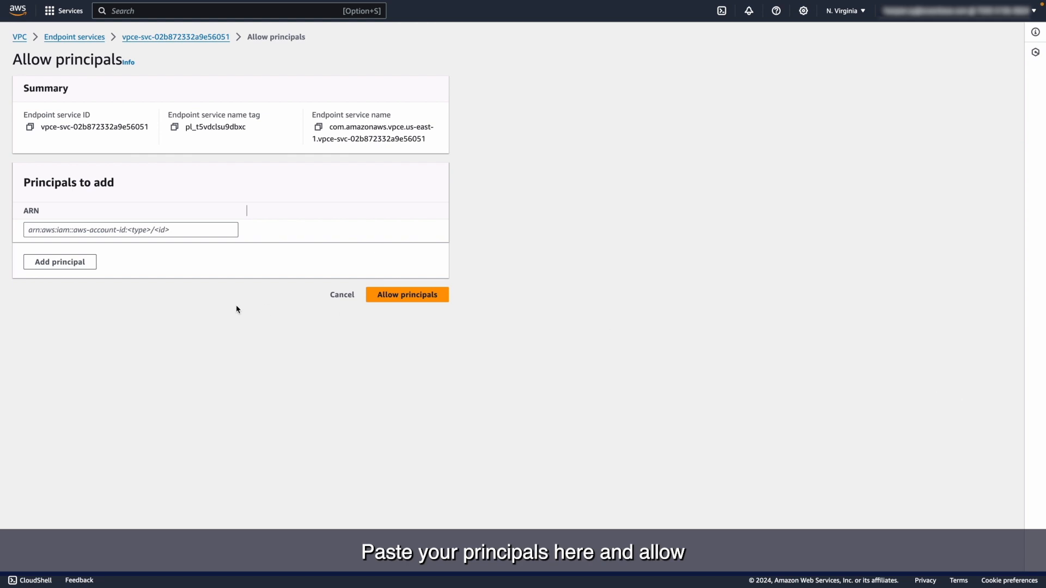
pyautogui.click(163, 230)
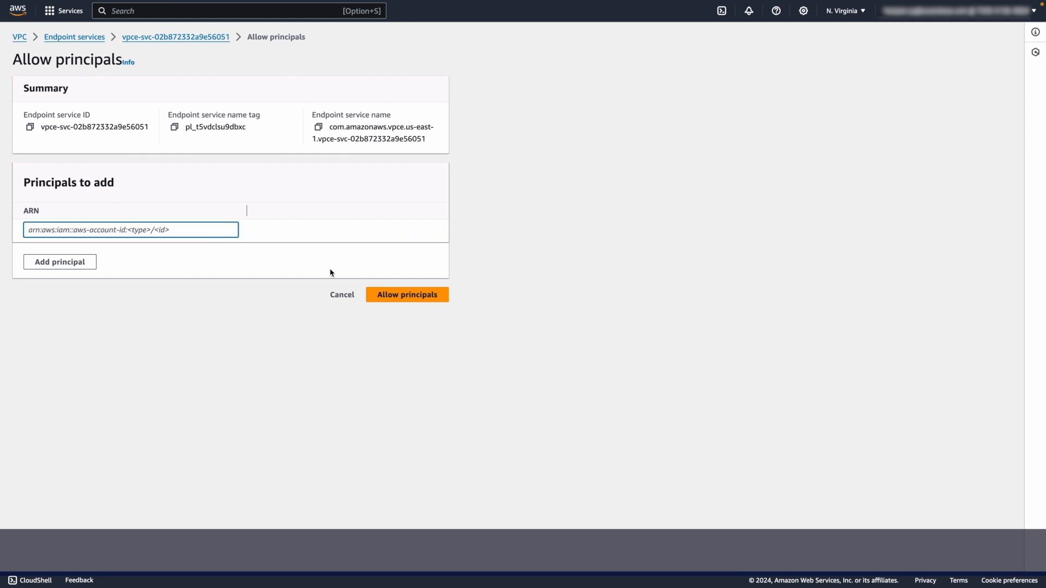
pyautogui.click(341, 295)
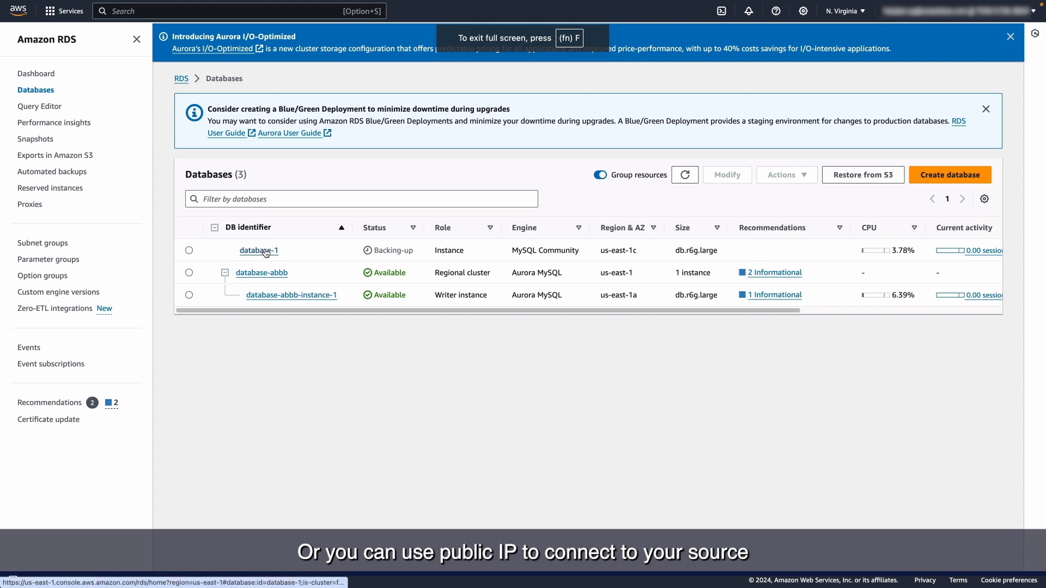
# In the Amazon RDS console, open the default VPC security group of database-1 and review its inbound rules
pyautogui.click(260, 251)
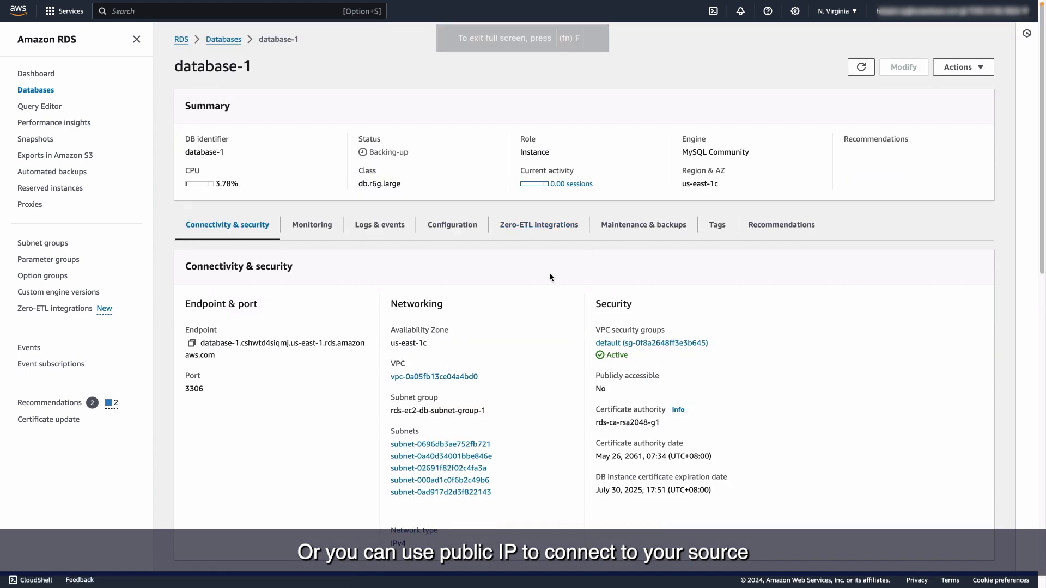
pyautogui.click(628, 347)
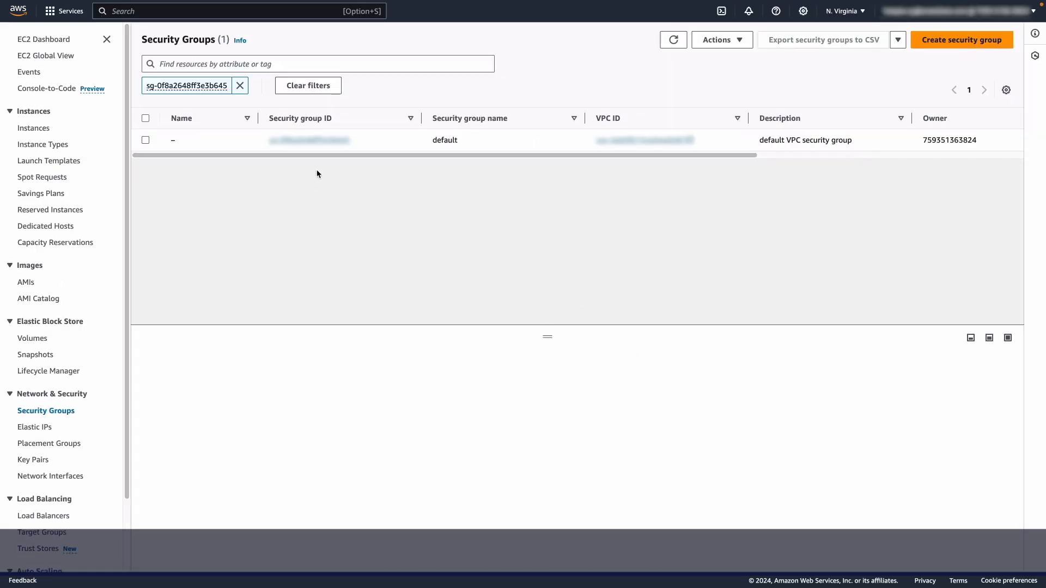
pyautogui.click(324, 140)
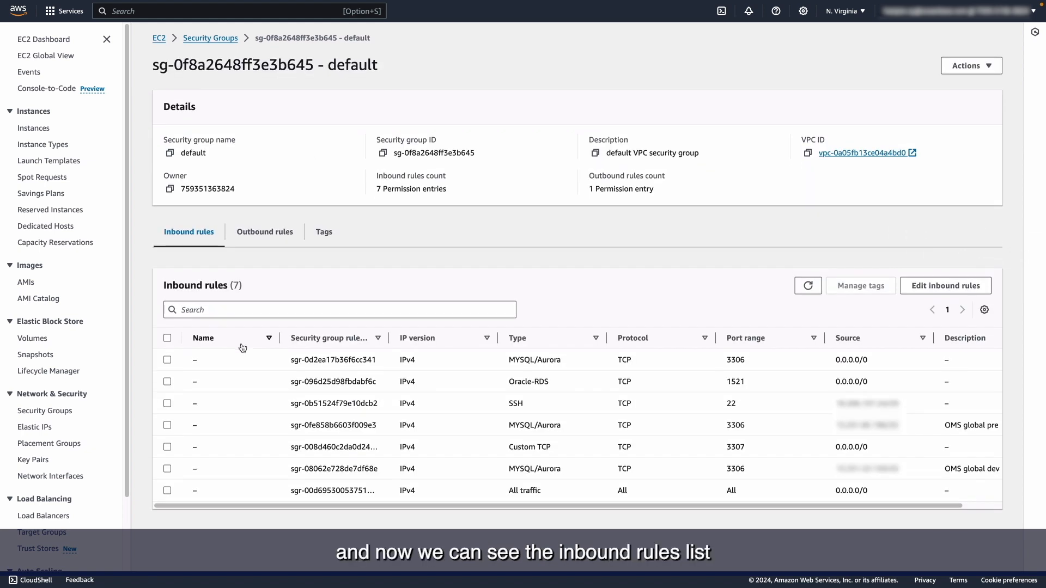
pyautogui.hscroll(2, 585, 361)
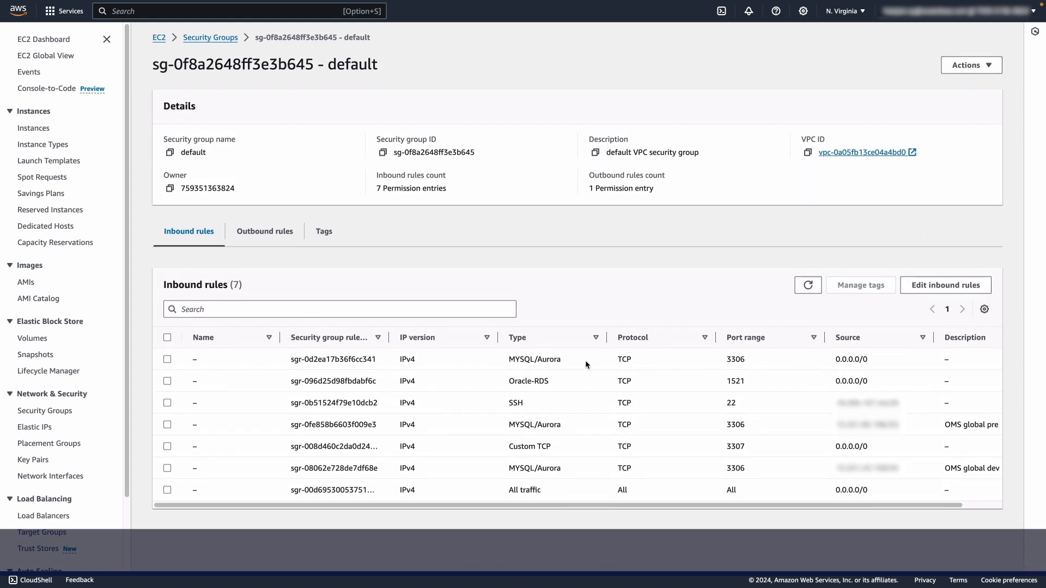
pyautogui.hscroll(-2, 585, 361)
pyautogui.scroll(-1, 497, 412)
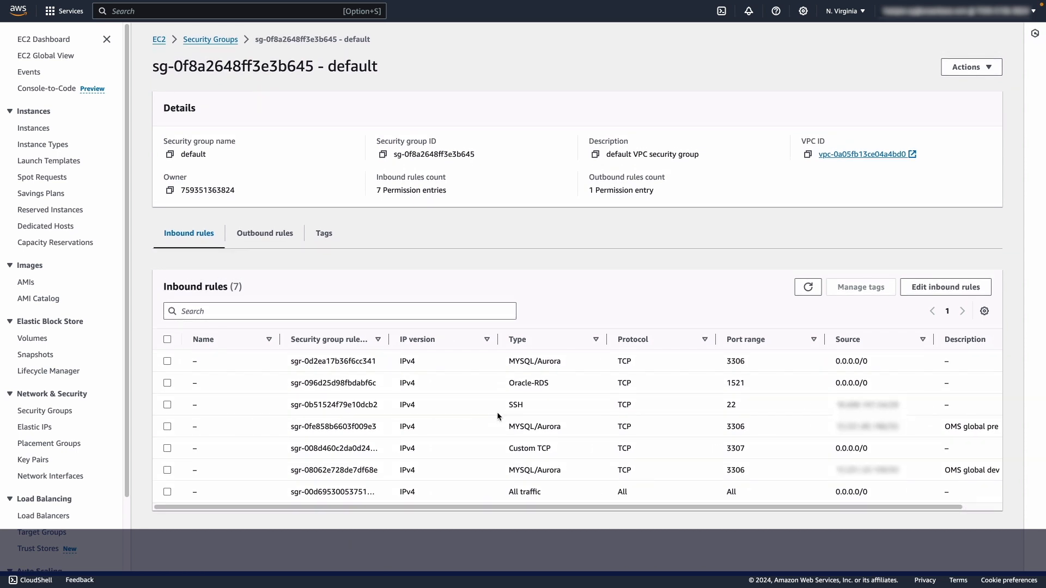
# Start editing the default security group's inbound rules and add a new rule
pyautogui.click(943, 287)
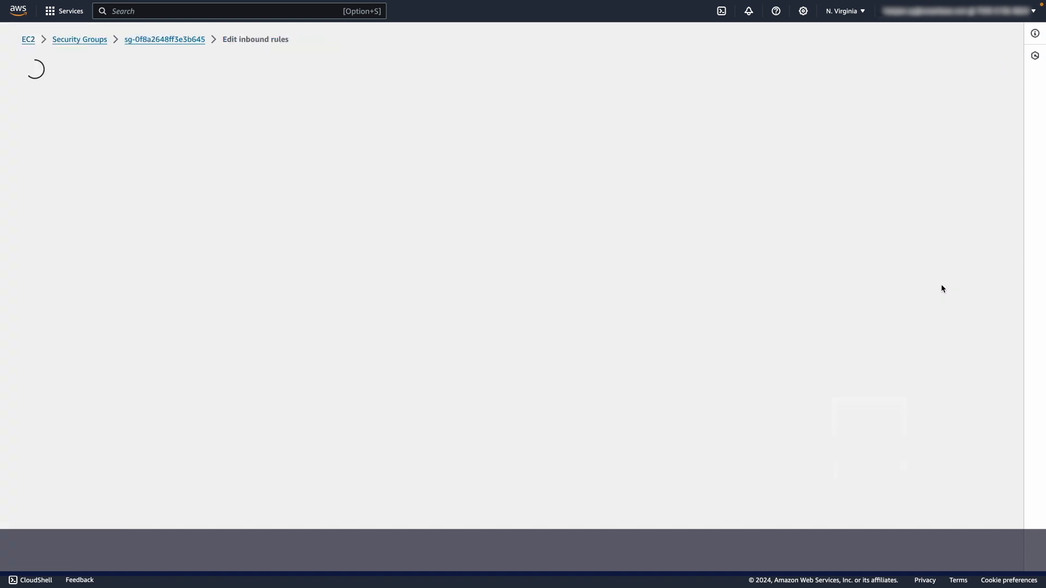
pyautogui.scroll(-1, 446, 356)
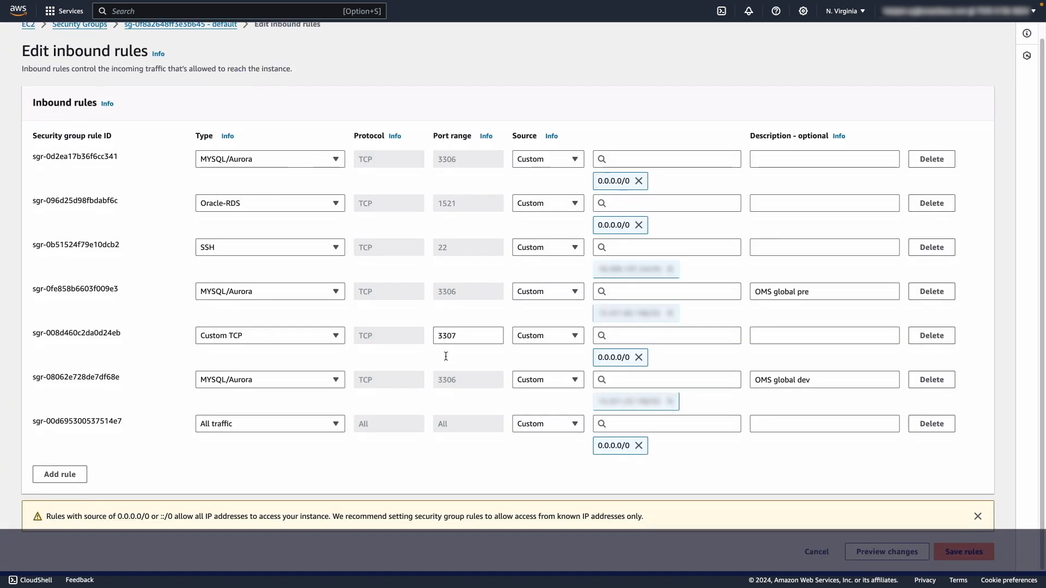
pyautogui.click(64, 475)
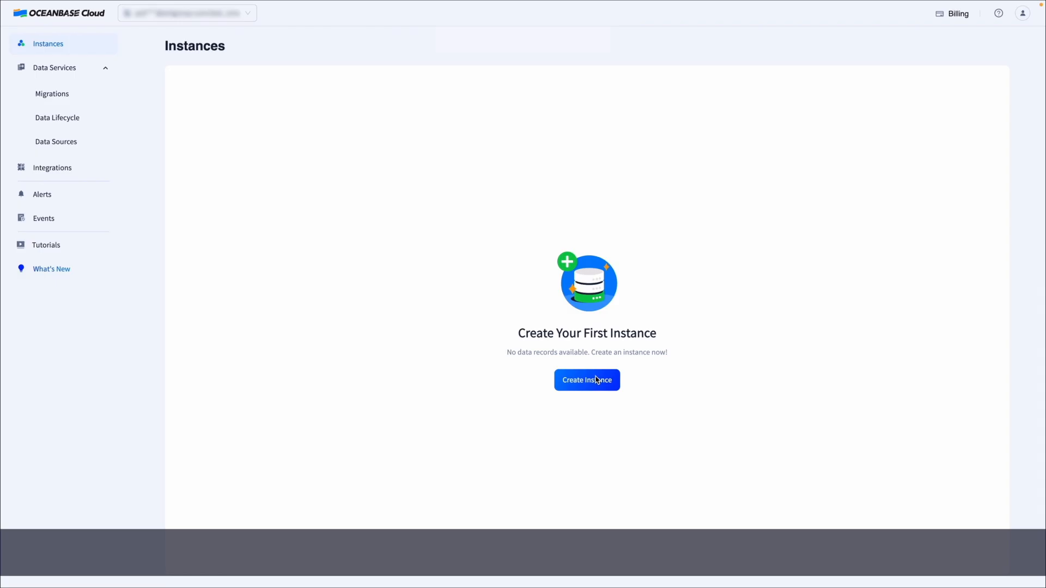
# In OceanBase Cloud, create a Dedicated (Analytical) instance on AWS in Singapore with the default specification, and open its databases
pyautogui.click(589, 382)
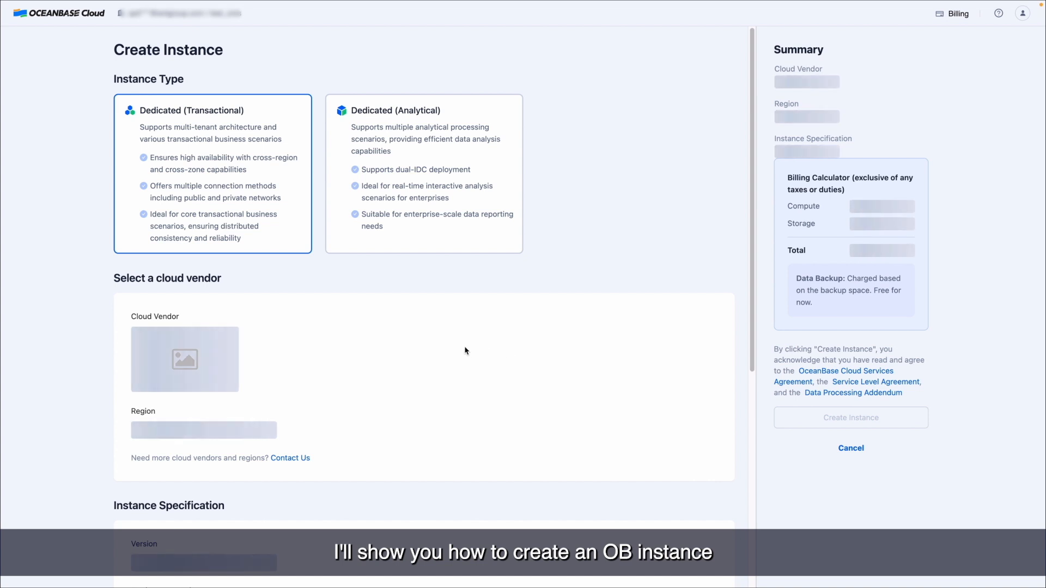
pyautogui.click(465, 200)
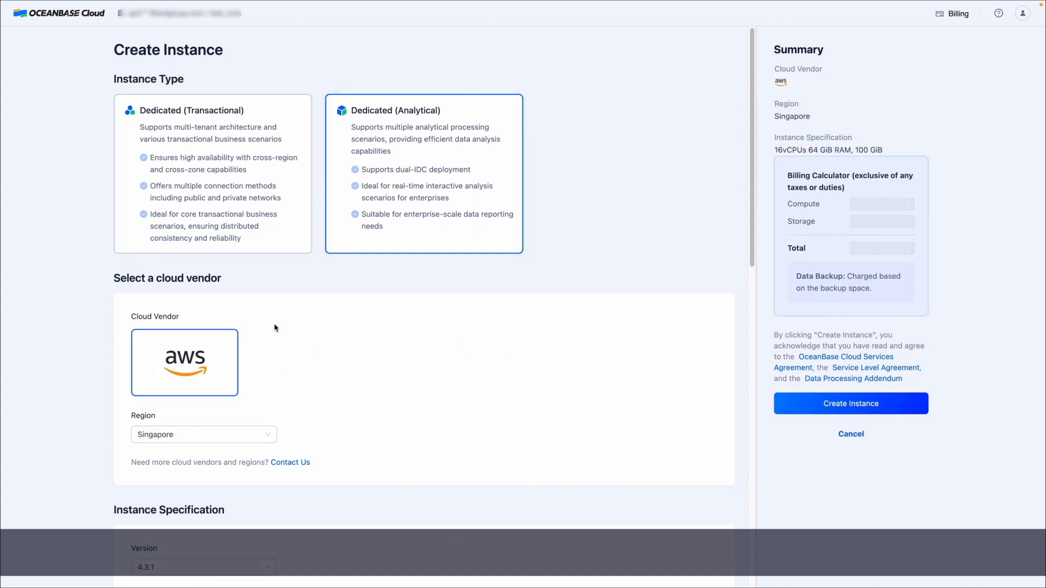
pyautogui.scroll(-10, 275, 327)
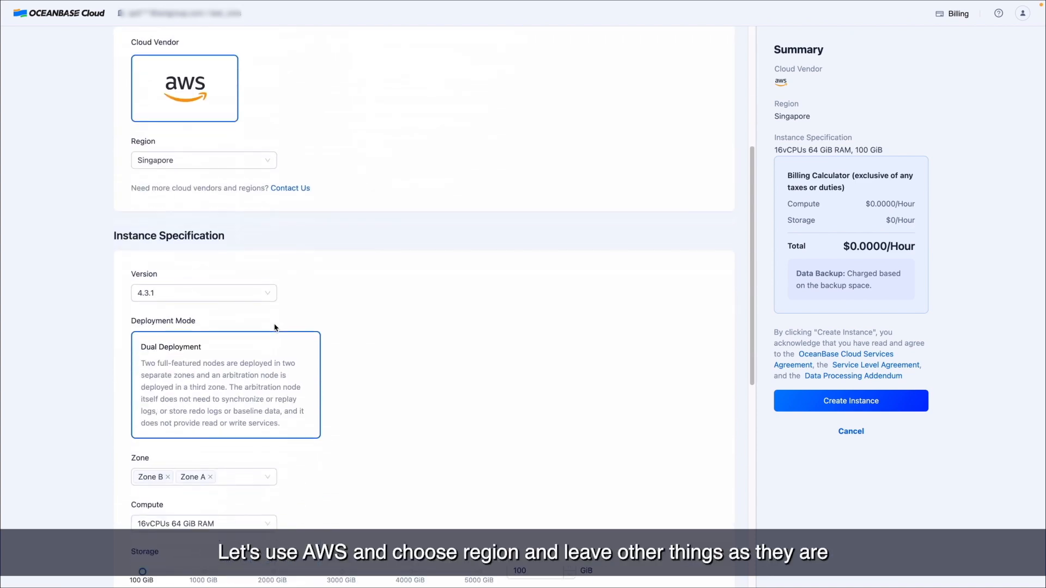
pyautogui.scroll(-3, 275, 328)
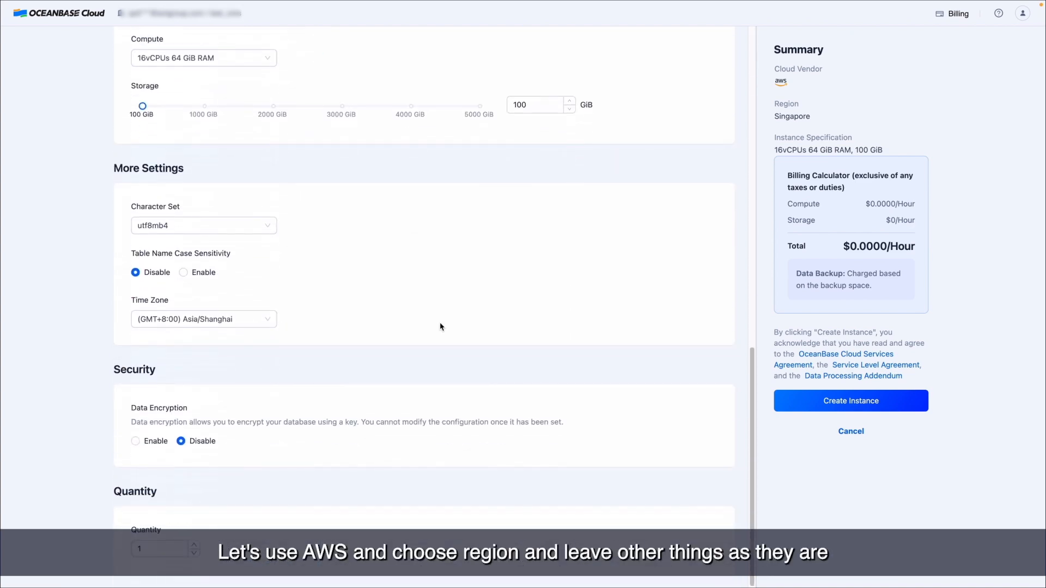
pyautogui.click(843, 408)
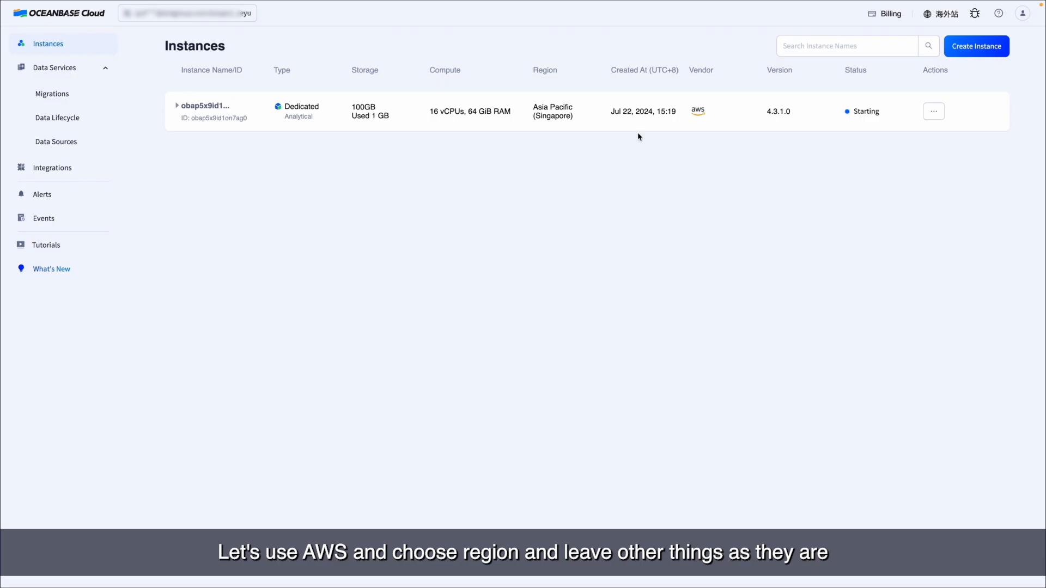
pyautogui.click(211, 108)
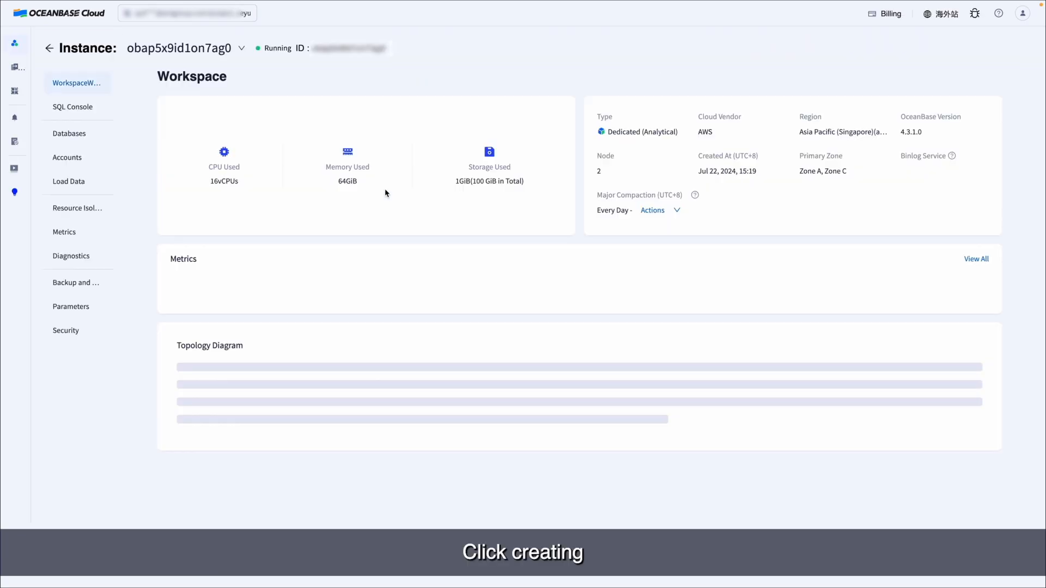
pyautogui.click(71, 134)
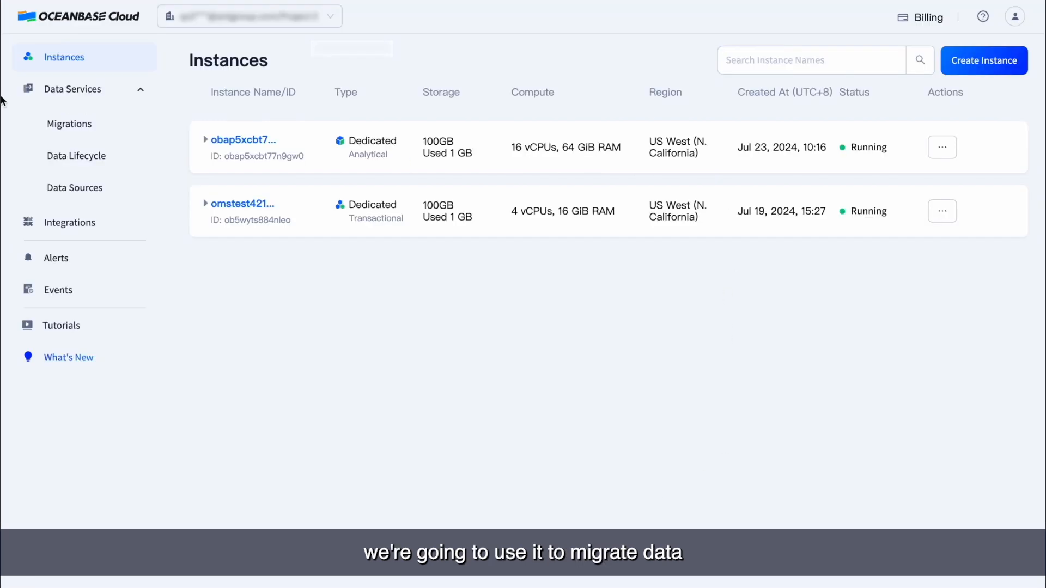
# Start a new data migration task and name it rds-obmysql-test
pyautogui.click(68, 126)
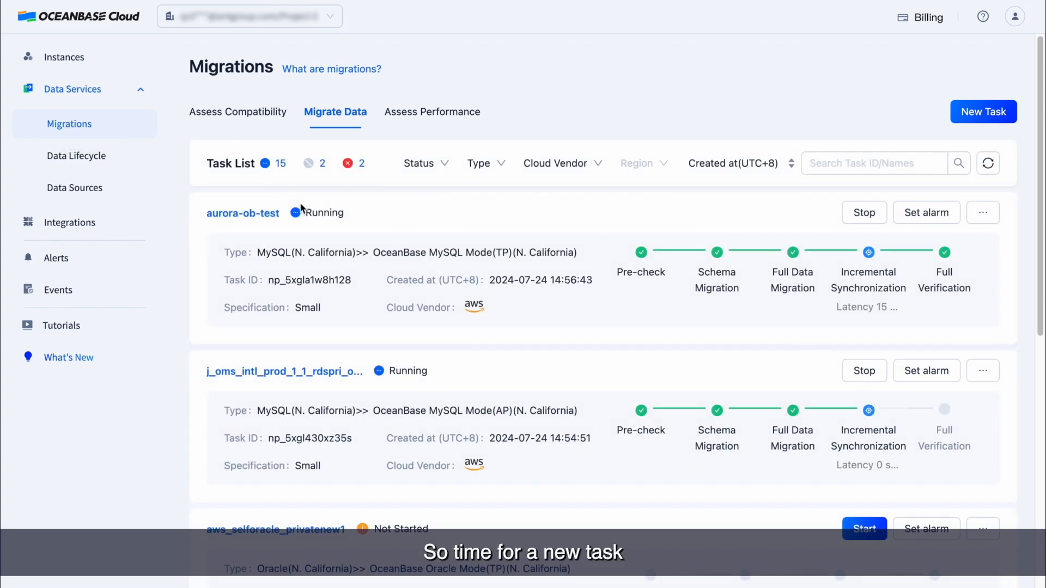
pyautogui.click(985, 120)
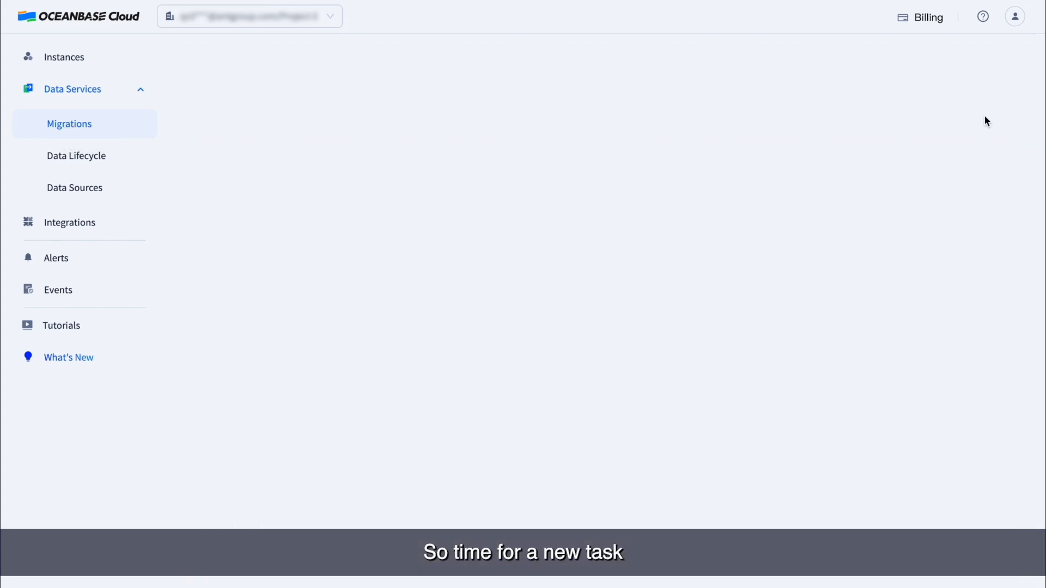
pyautogui.write('rds')
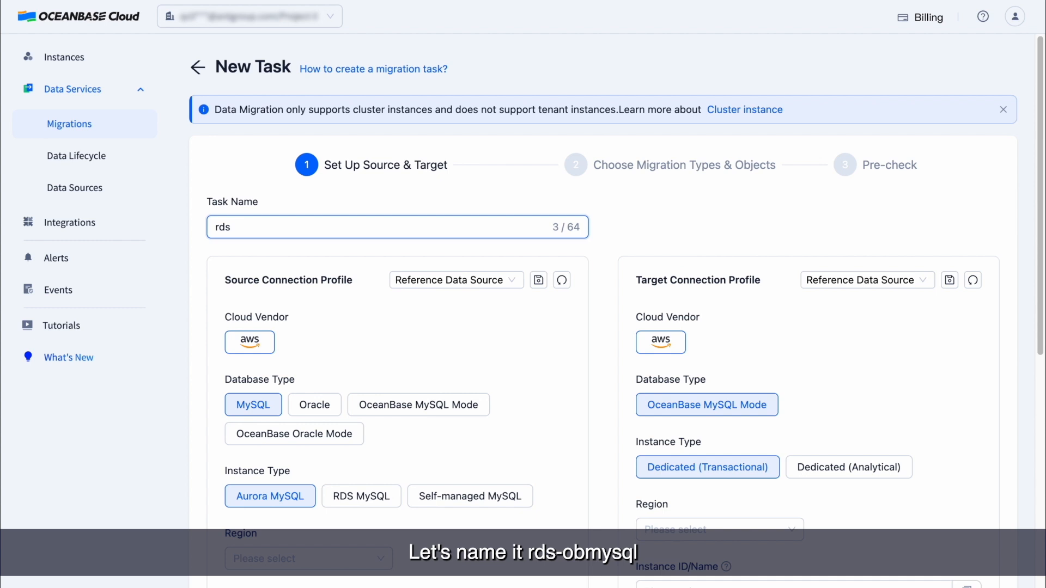
pyautogui.write('-obmysql')
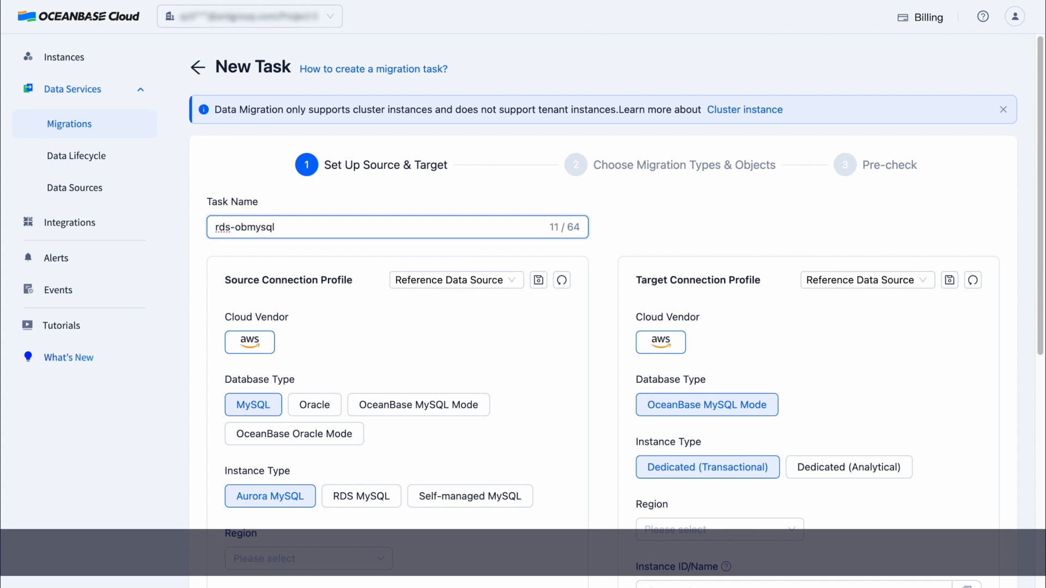
pyautogui.write('-test')
pyautogui.click(379, 320)
# Set the migration source to RDS MySQL with a Public IP connection in N. California (us-west-1)
pyautogui.scroll(-1, 403, 343)
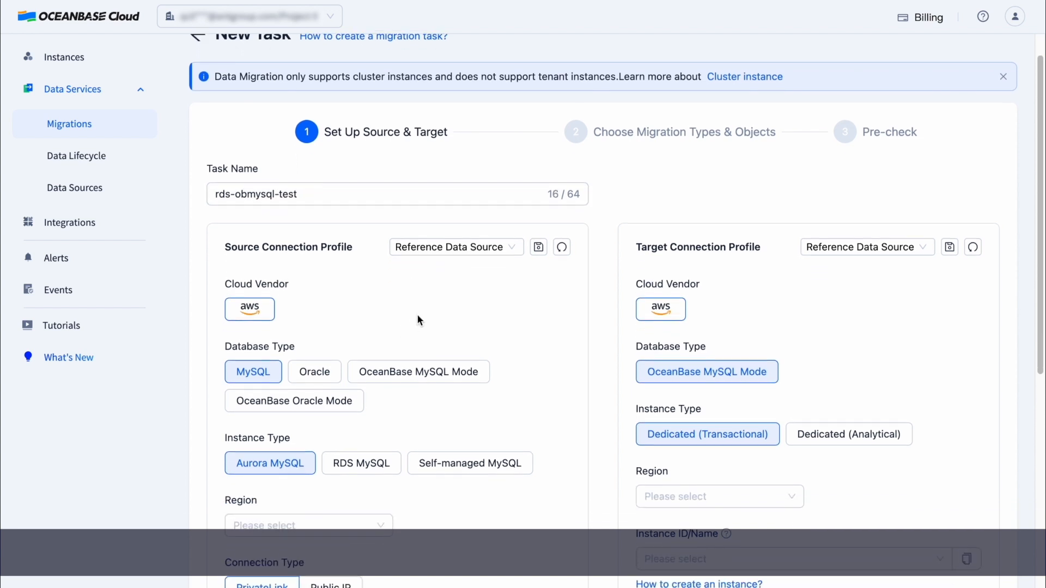
pyautogui.click(385, 452)
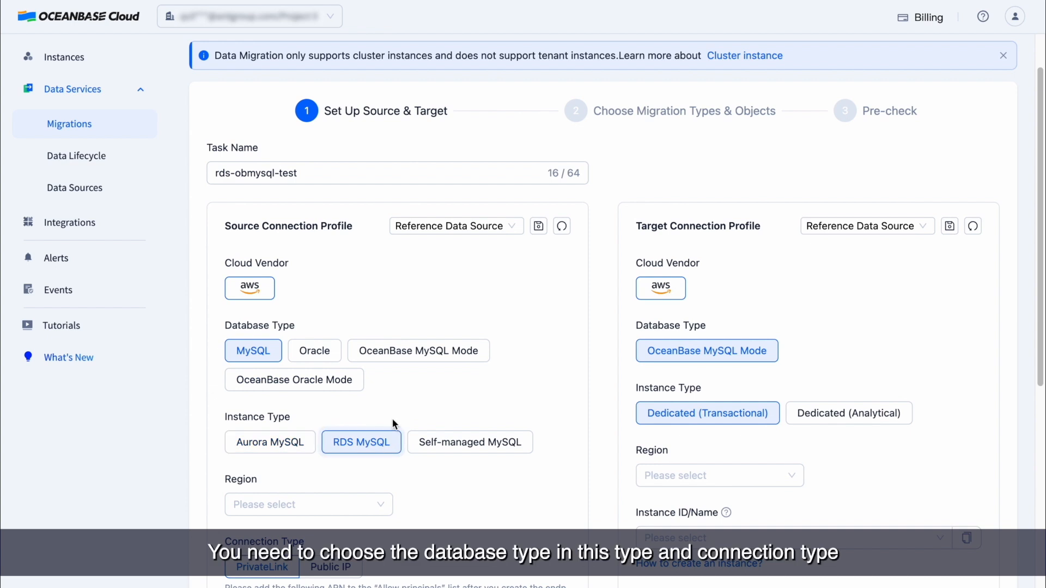
pyautogui.scroll(-1, 392, 423)
pyautogui.scroll(-1, 289, 463)
pyautogui.scroll(-1, 242, 496)
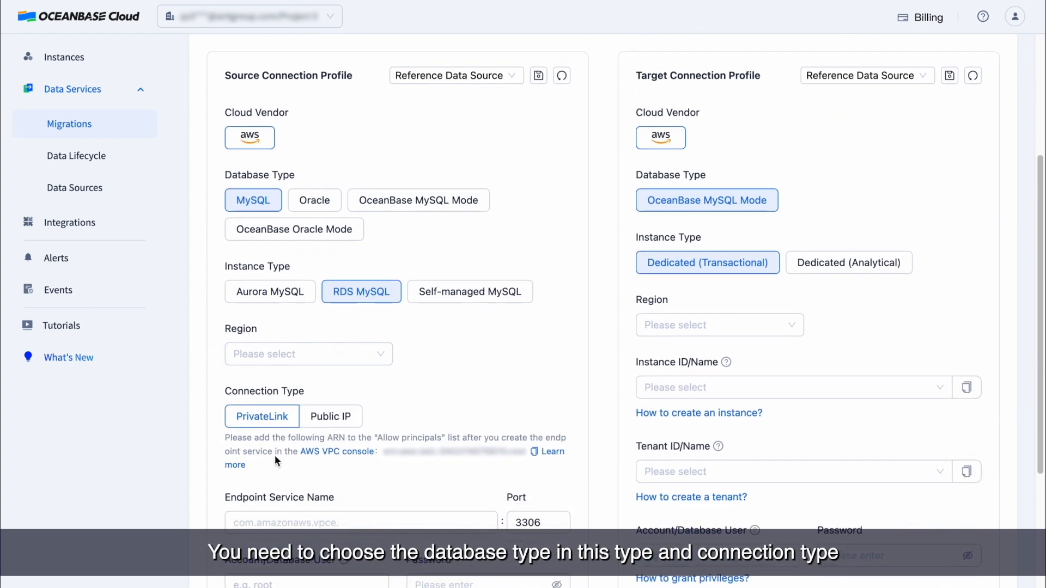
pyautogui.click(328, 416)
pyautogui.click(305, 353)
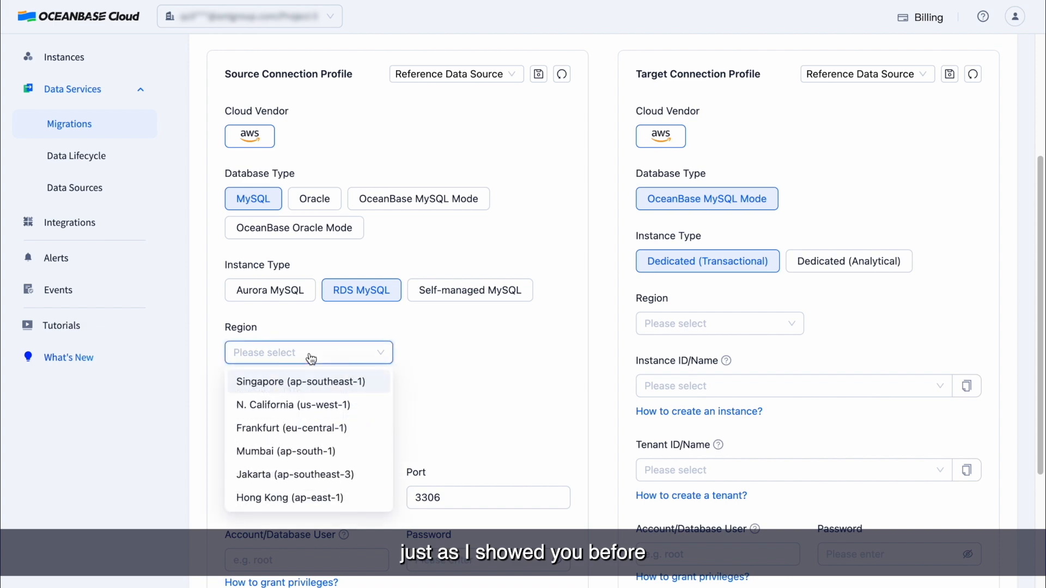
pyautogui.click(278, 404)
pyautogui.scroll(-3, 414, 406)
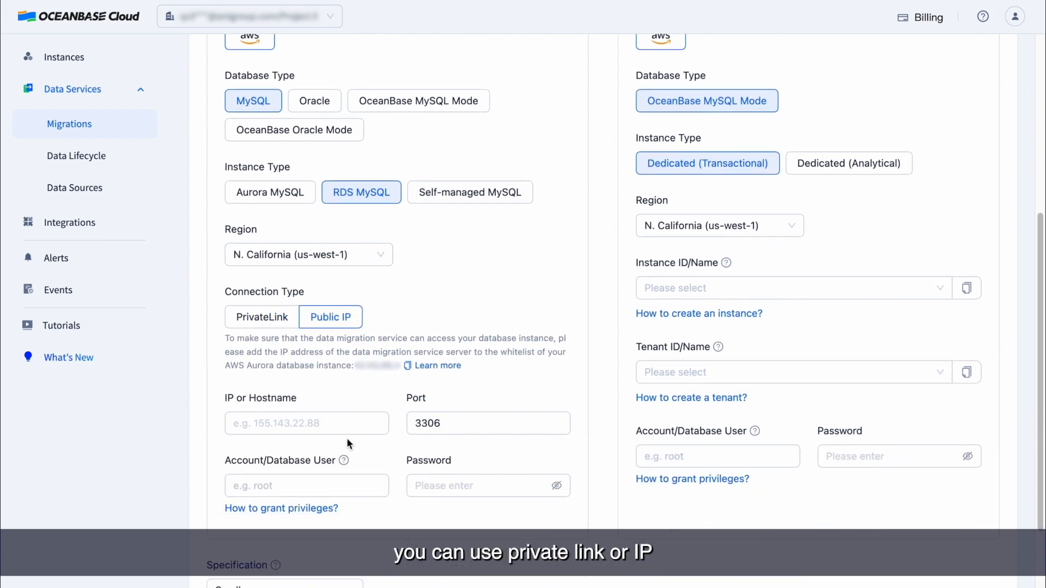
pyautogui.scroll(5, 477, 406)
pyautogui.click(471, 284)
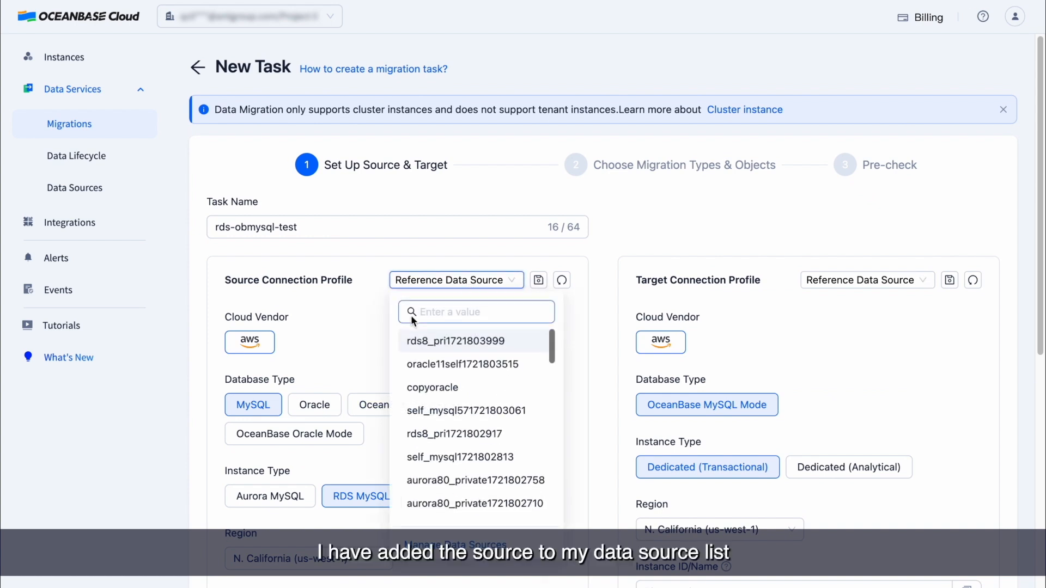
pyautogui.click(412, 434)
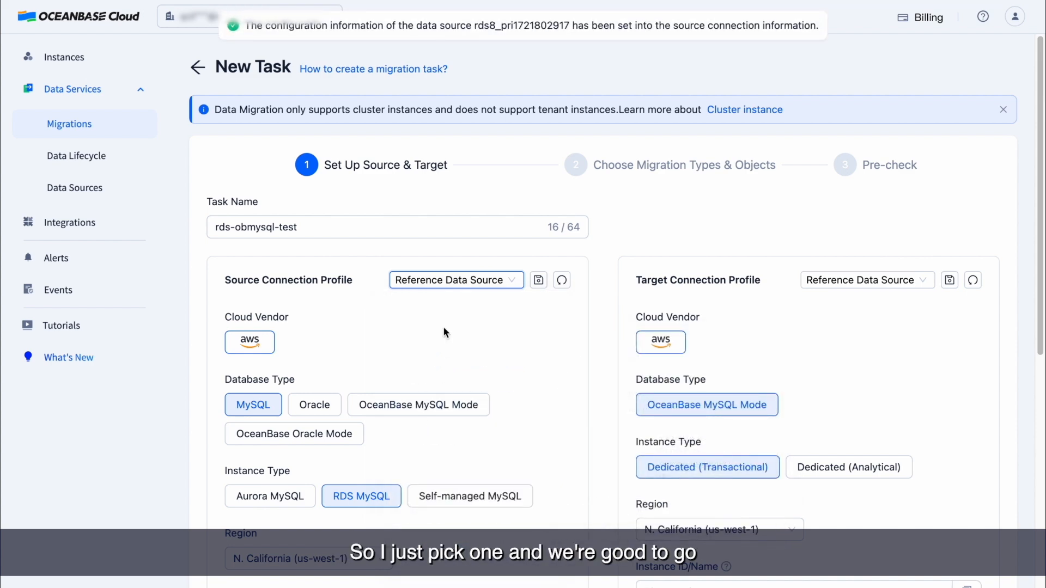
pyautogui.scroll(-6, 425, 393)
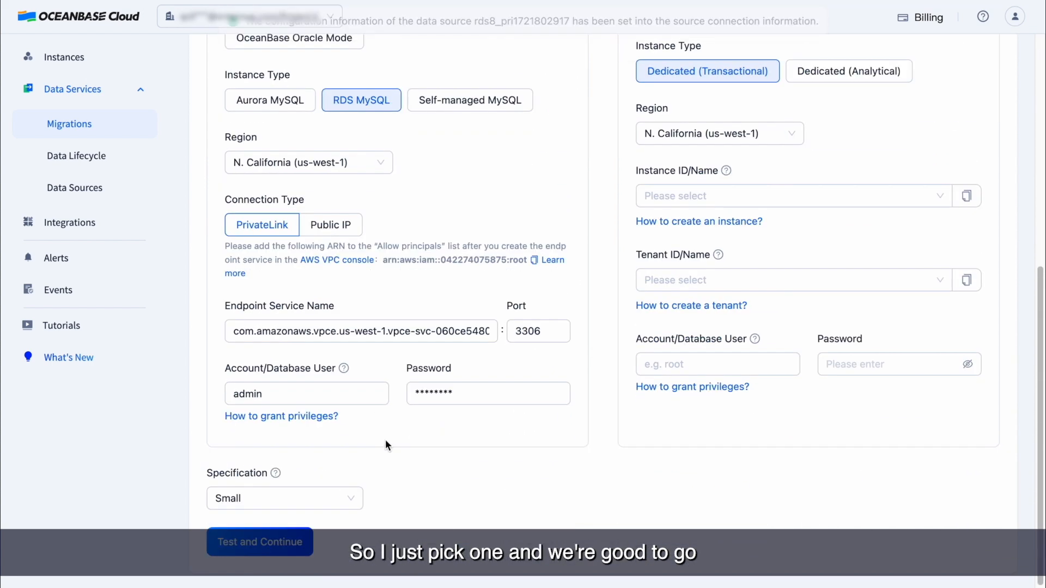
pyautogui.scroll(6, 463, 422)
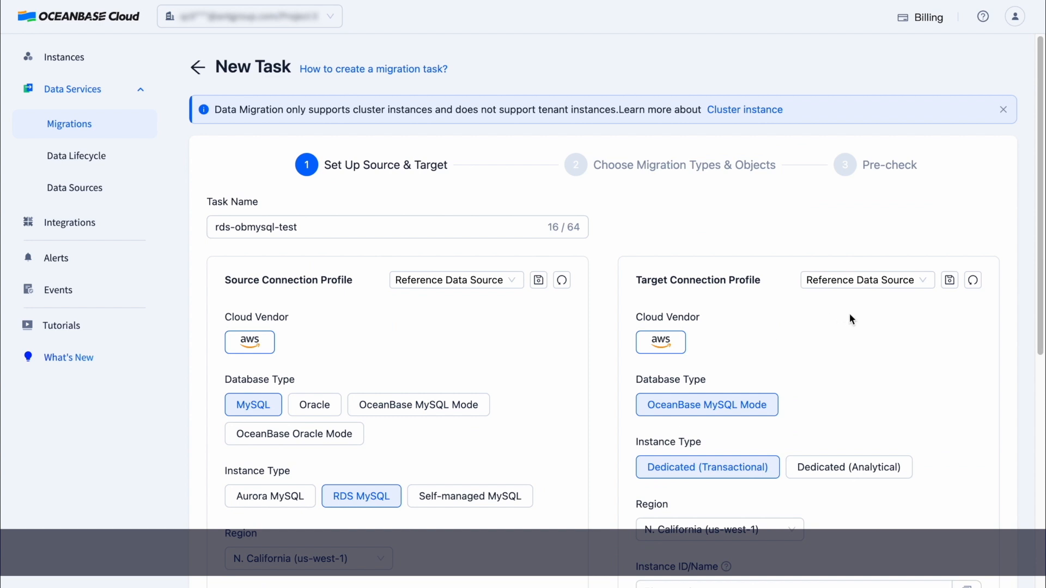
# Select ob5wyts884nleo/omstest4217_勿删 as the target instance
pyautogui.scroll(-2, 851, 313)
pyautogui.scroll(-2, 849, 351)
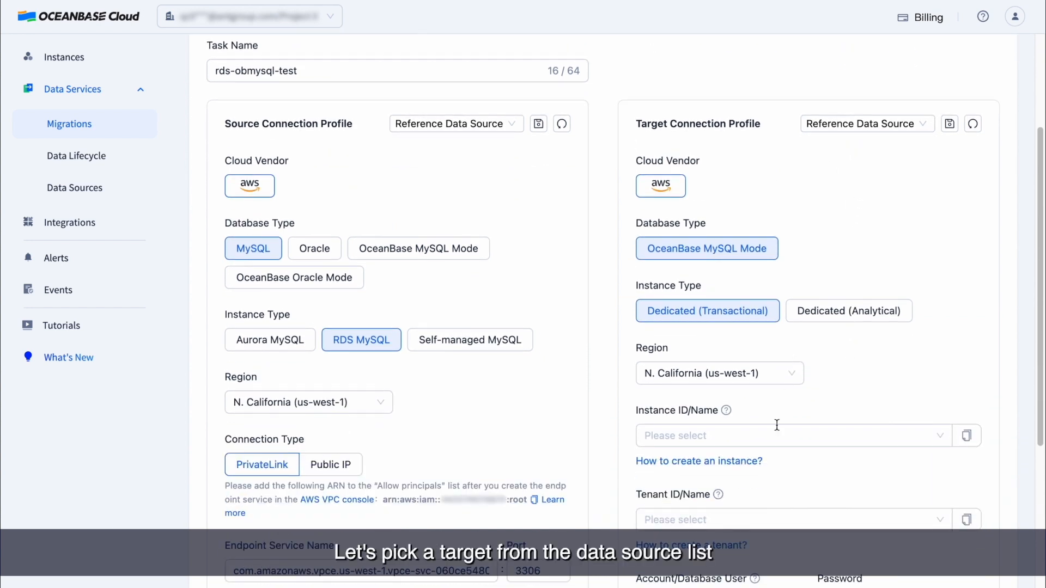
pyautogui.click(771, 435)
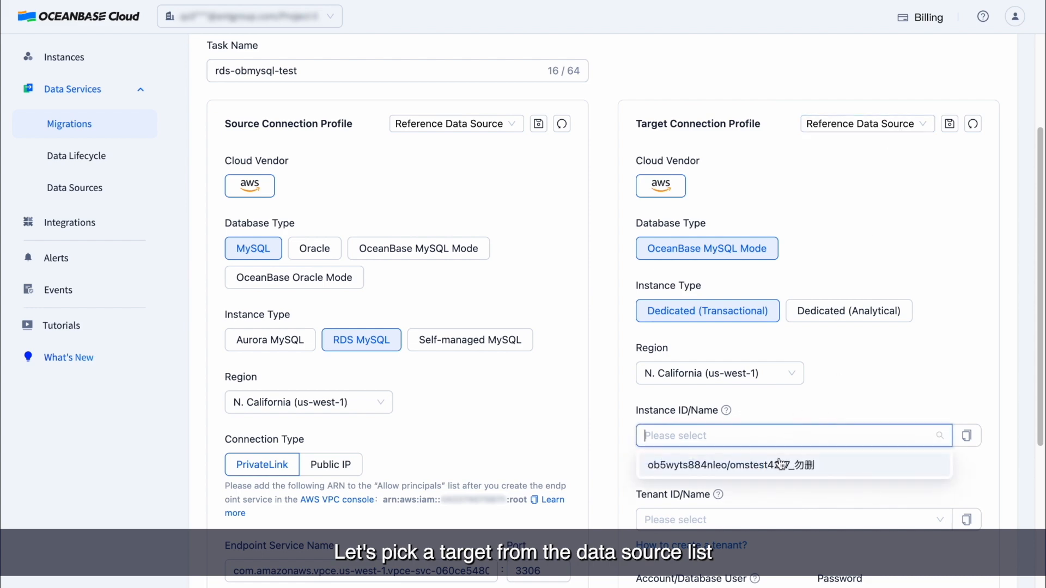
pyautogui.click(785, 464)
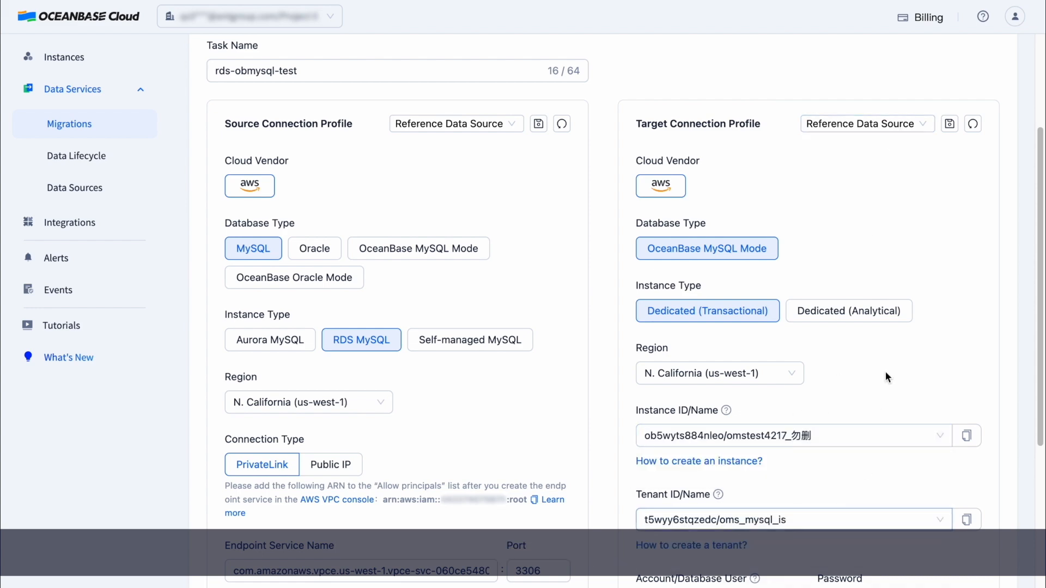
# Fill the target connection profile from obmysql-datasource, then test the connections and continue to the migration types and objects
pyautogui.scroll(-2, 886, 374)
pyautogui.scroll(2, 890, 349)
pyautogui.click(878, 108)
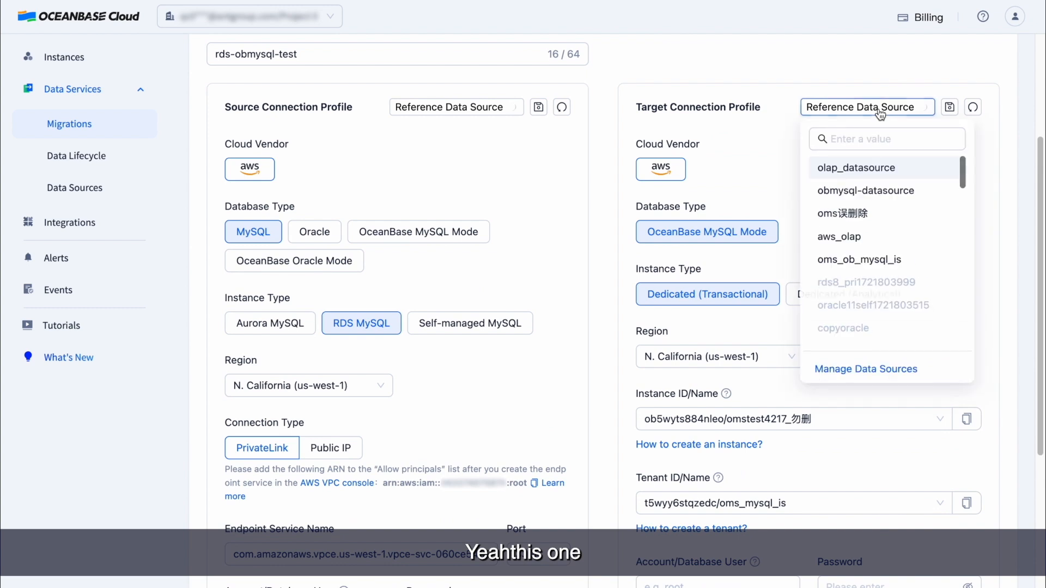
pyautogui.click(839, 189)
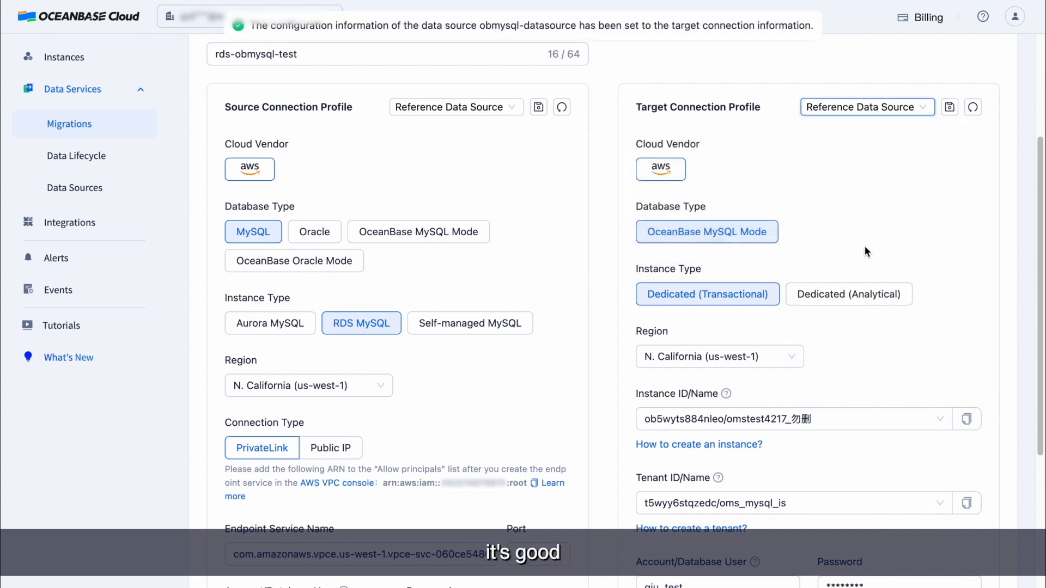
pyautogui.scroll(-5, 872, 249)
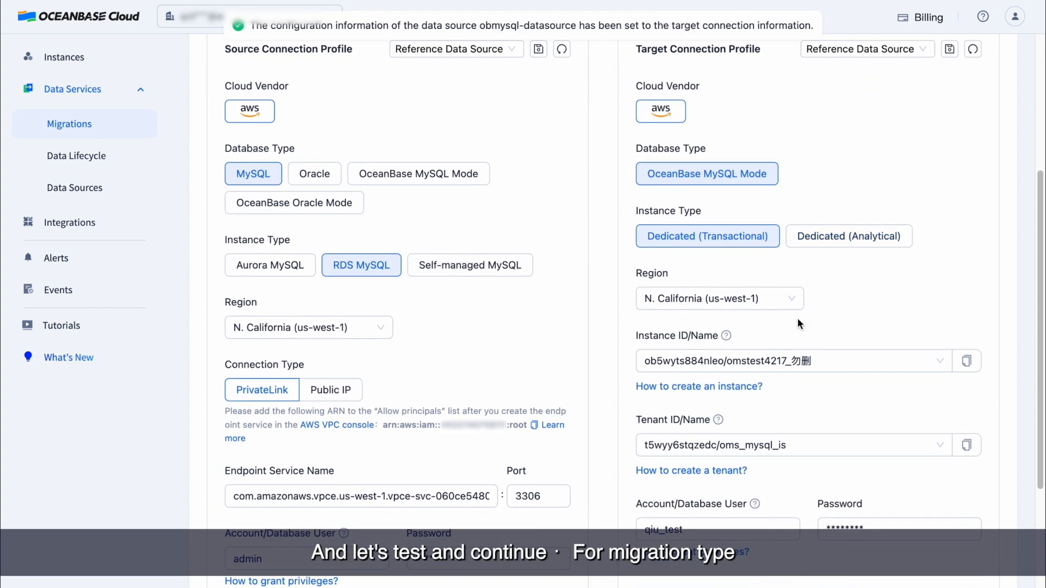
pyautogui.click(267, 537)
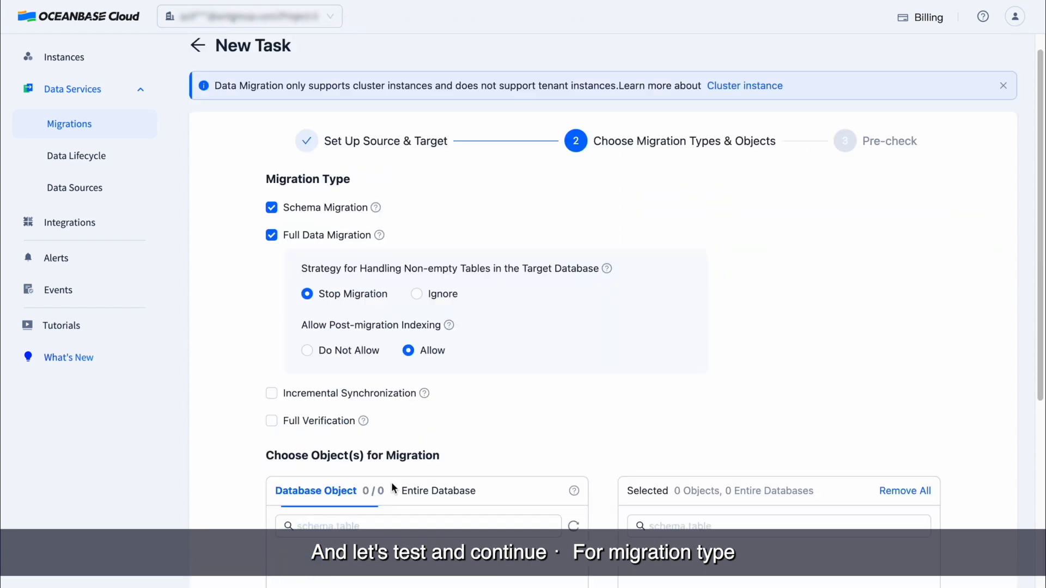
# Enable Incremental Synchronization with DDL Synchronization included, and turn on Full Verification for the migration task
pyautogui.click(272, 393)
pyautogui.scroll(-3, 325, 393)
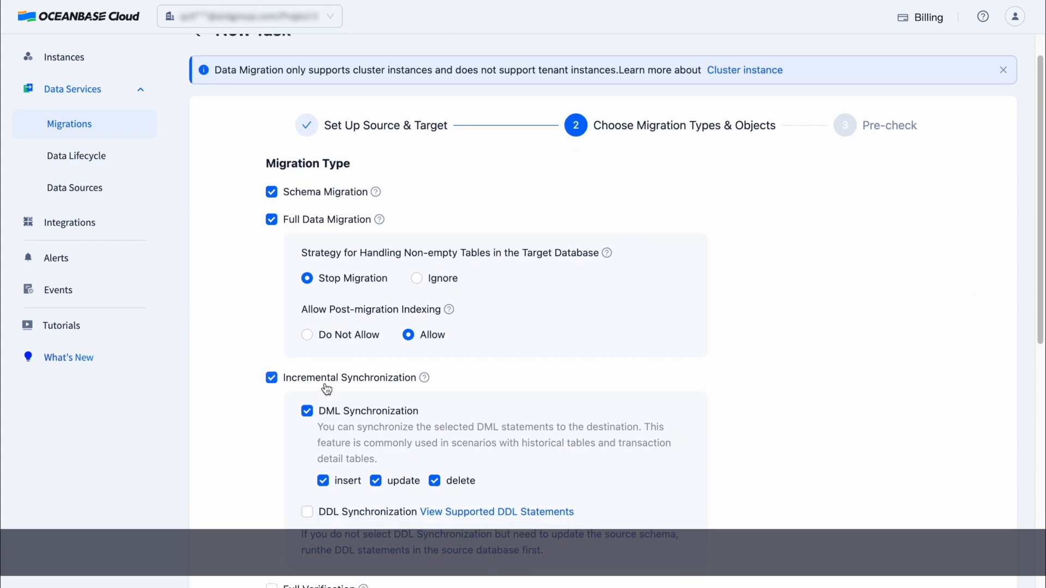
pyautogui.click(307, 398)
pyautogui.scroll(-2, 355, 388)
pyautogui.click(272, 377)
pyautogui.scroll(-2, 373, 369)
pyautogui.scroll(-2, 372, 370)
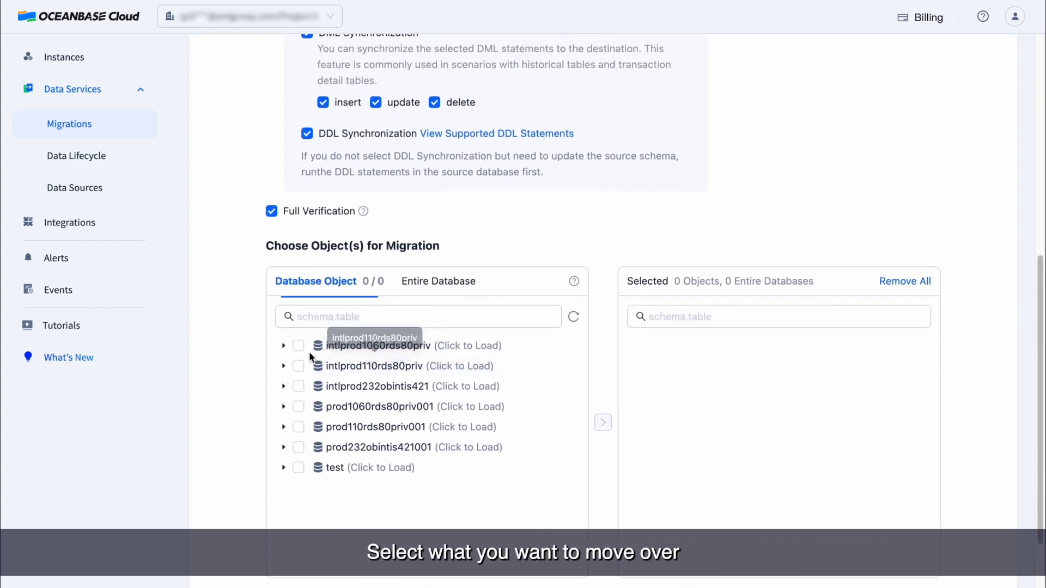
# Add tables a001 and a002 from the intlprod1060rds80priv database to the selected migration objects
pyautogui.click(283, 346)
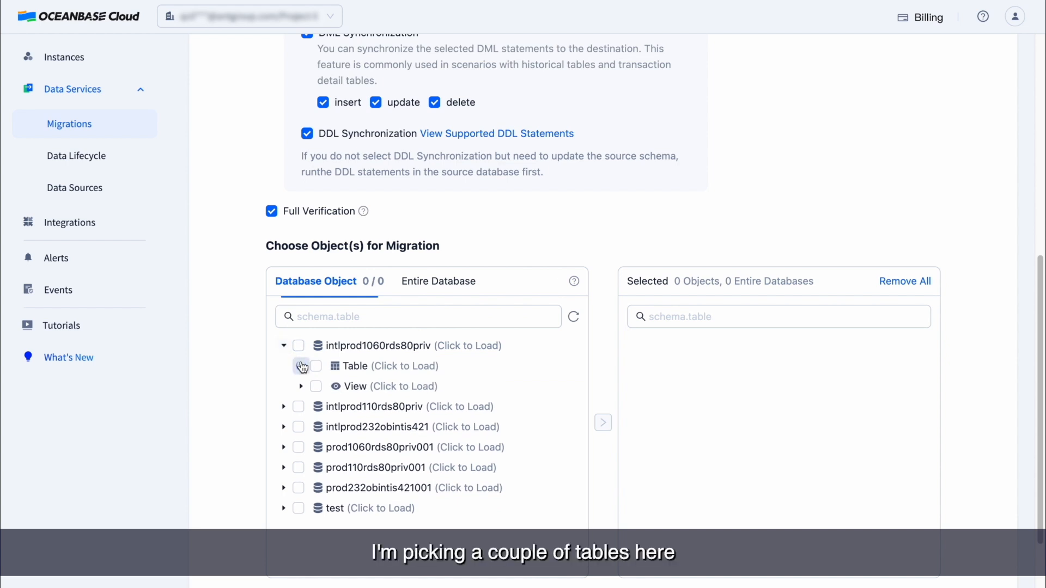
pyautogui.click(301, 366)
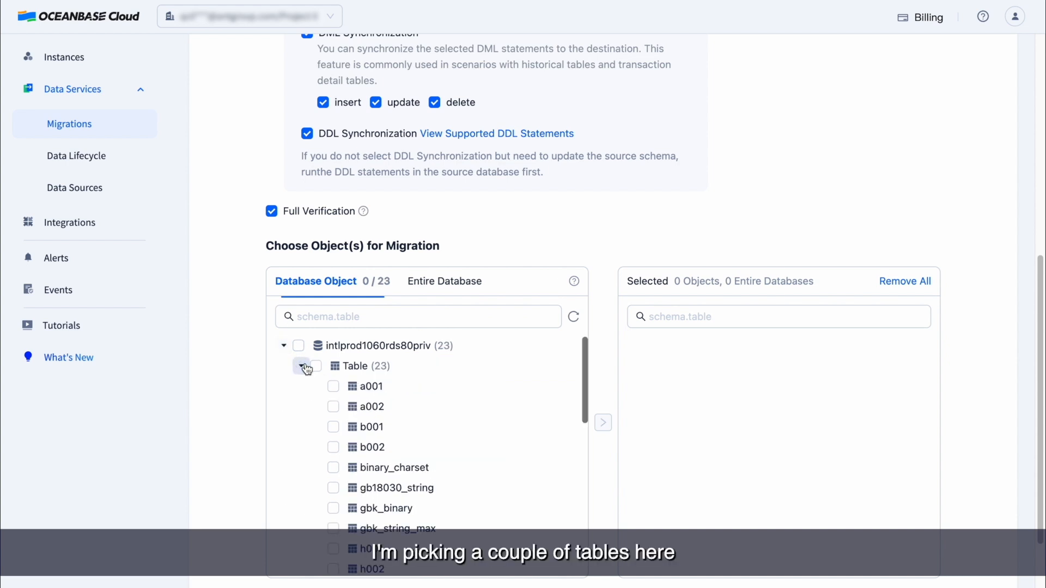
pyautogui.click(333, 386)
pyautogui.click(333, 407)
pyautogui.click(603, 423)
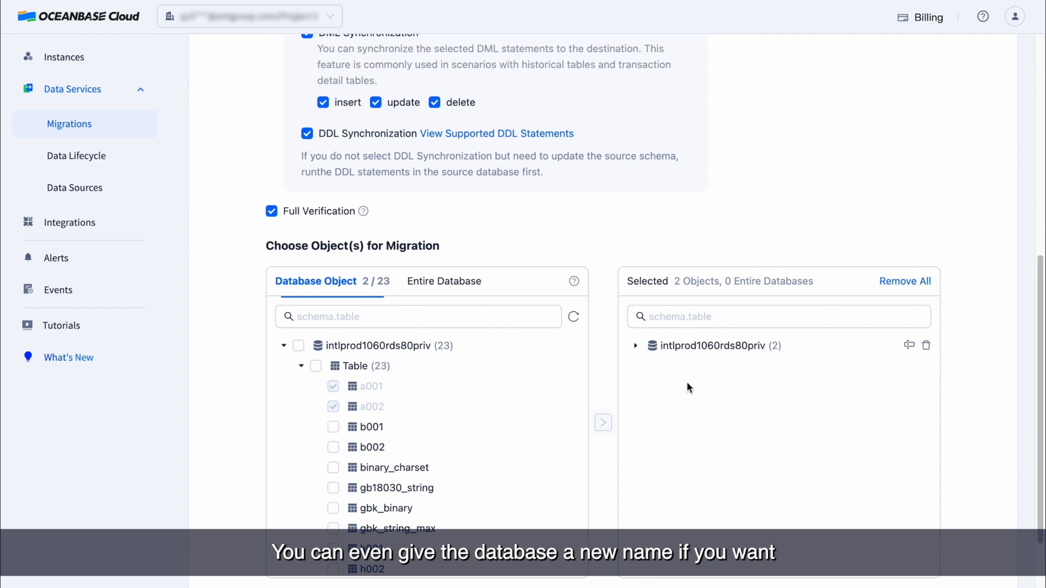
# Rename the selected target database to intlprod_test and expand it down to its tables
pyautogui.click(909, 345)
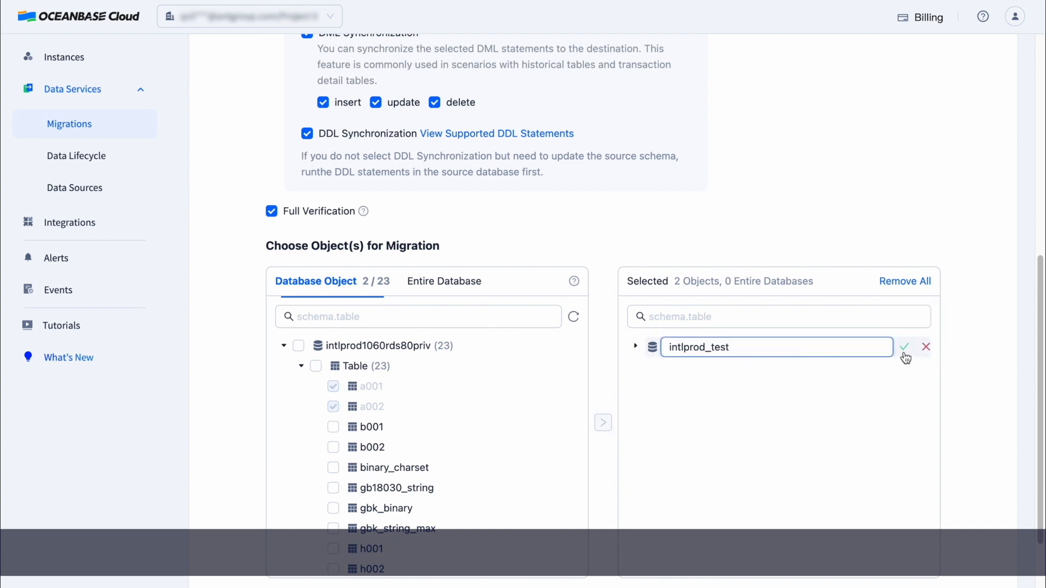
pyautogui.click(905, 347)
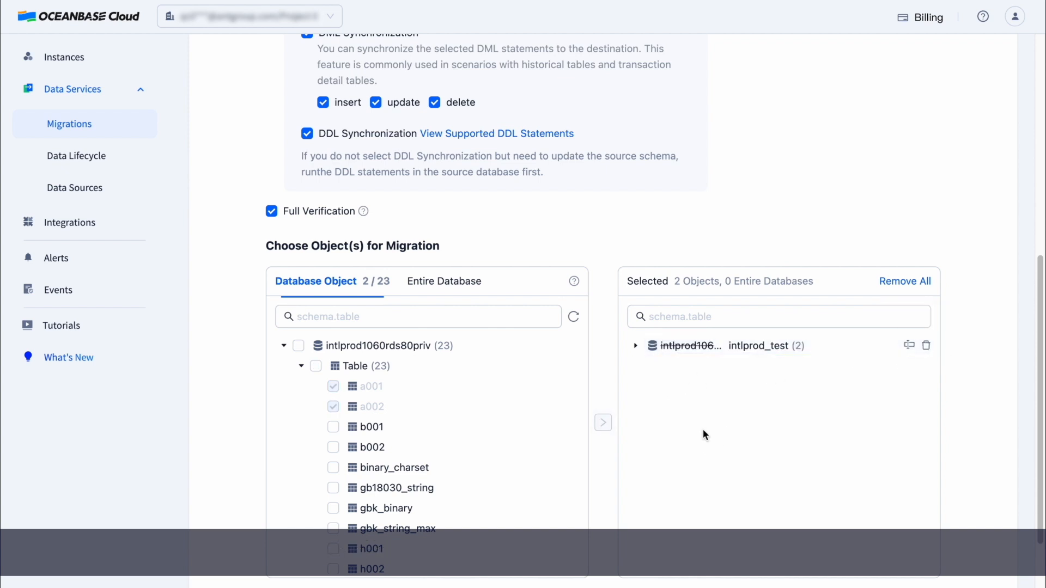
pyautogui.scroll(-1, 658, 362)
pyautogui.click(636, 343)
pyautogui.click(652, 363)
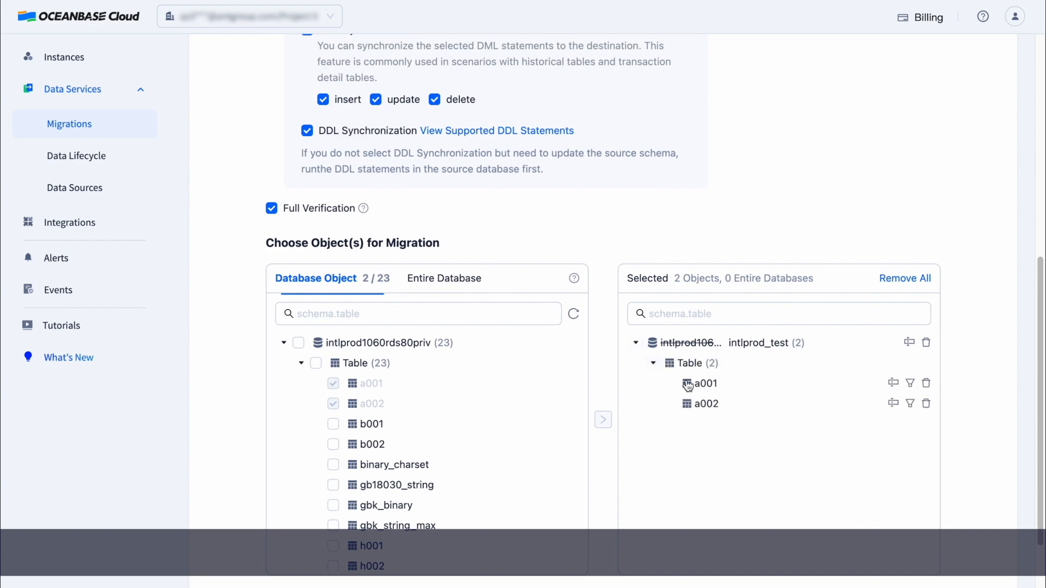
# Proceed to the pre-check, review its items to the end, and start the migration task
pyautogui.scroll(-1, 708, 428)
pyautogui.scroll(-2, 709, 430)
pyautogui.click(365, 531)
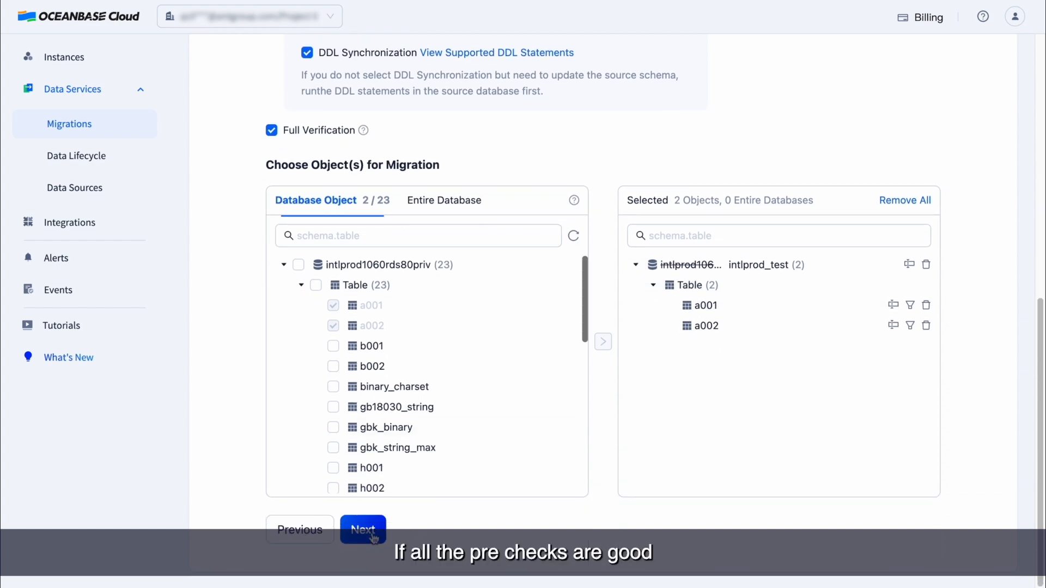
pyautogui.scroll(-20, 440, 482)
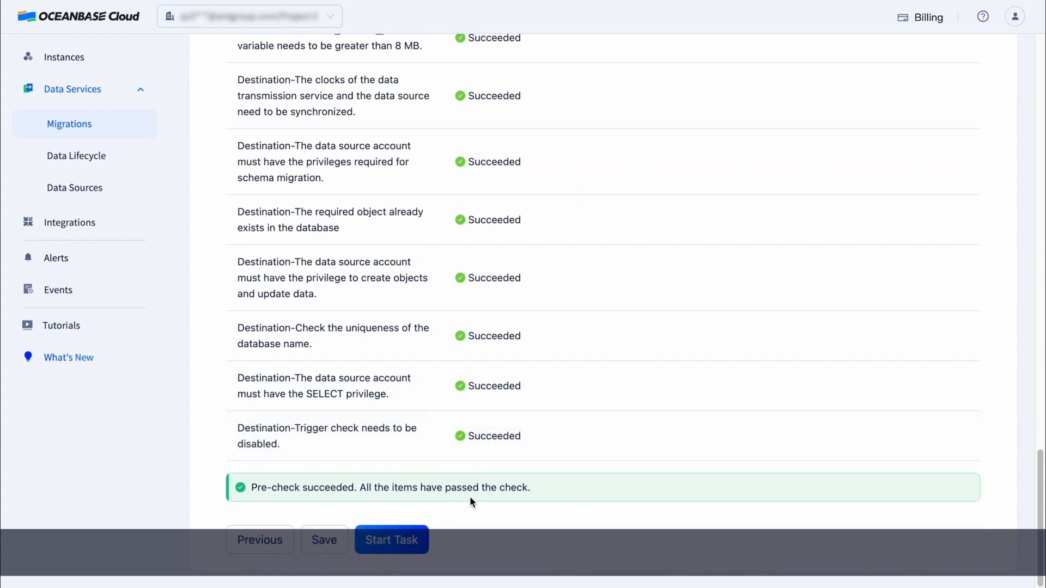
pyautogui.click(392, 539)
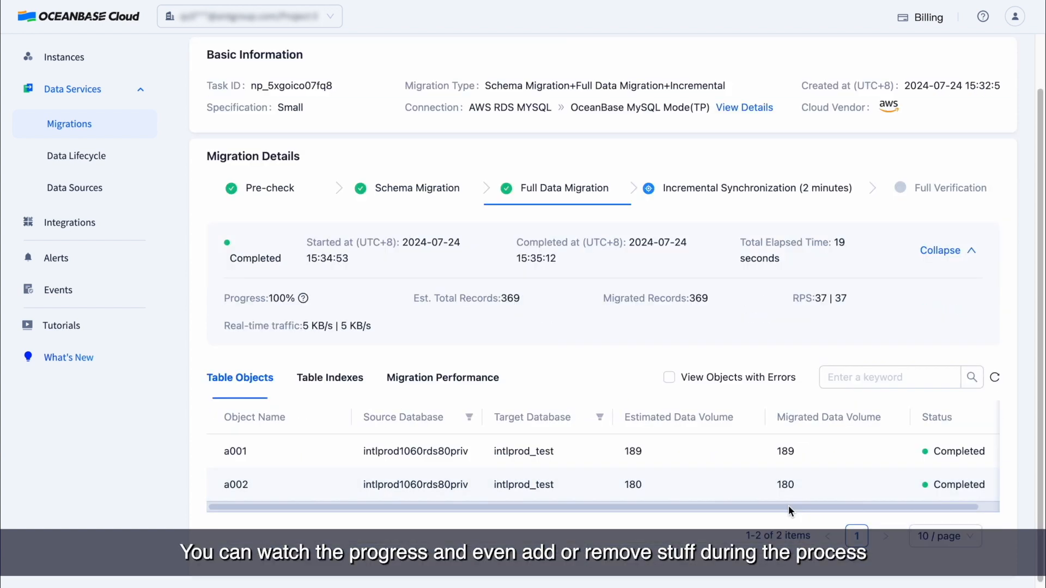
# Review the details of the full data migration, incremental synchronization and full verification stages of the running task
pyautogui.moveTo(789, 506); pyautogui.dragTo(962, 508)
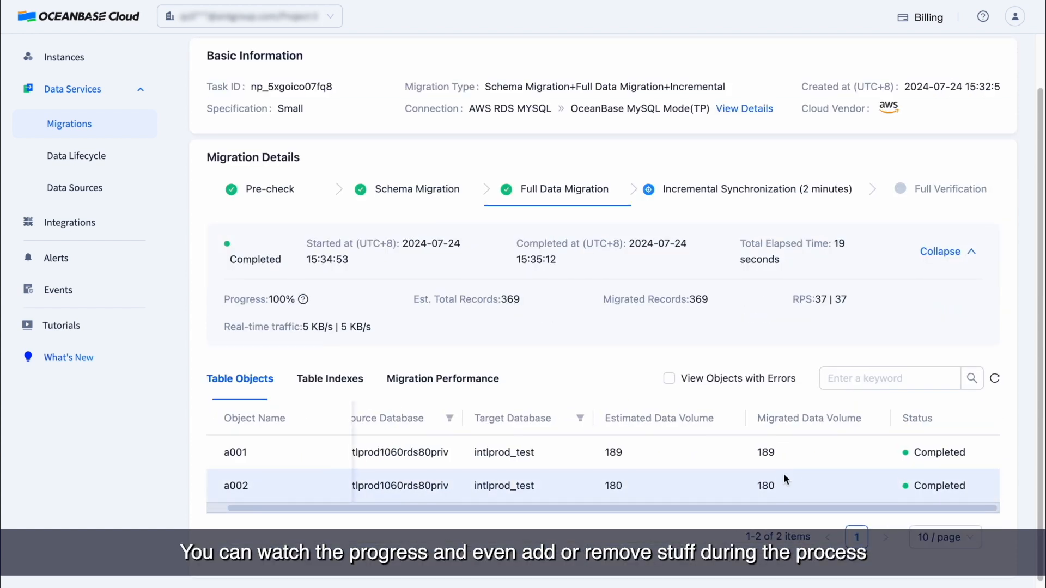
pyautogui.scroll(2, 784, 474)
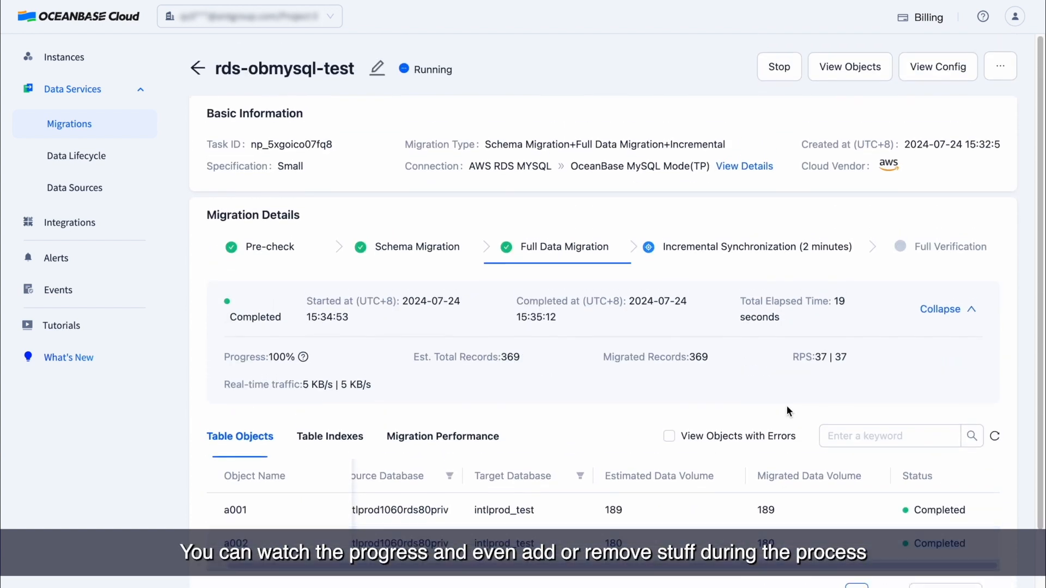
pyautogui.click(783, 250)
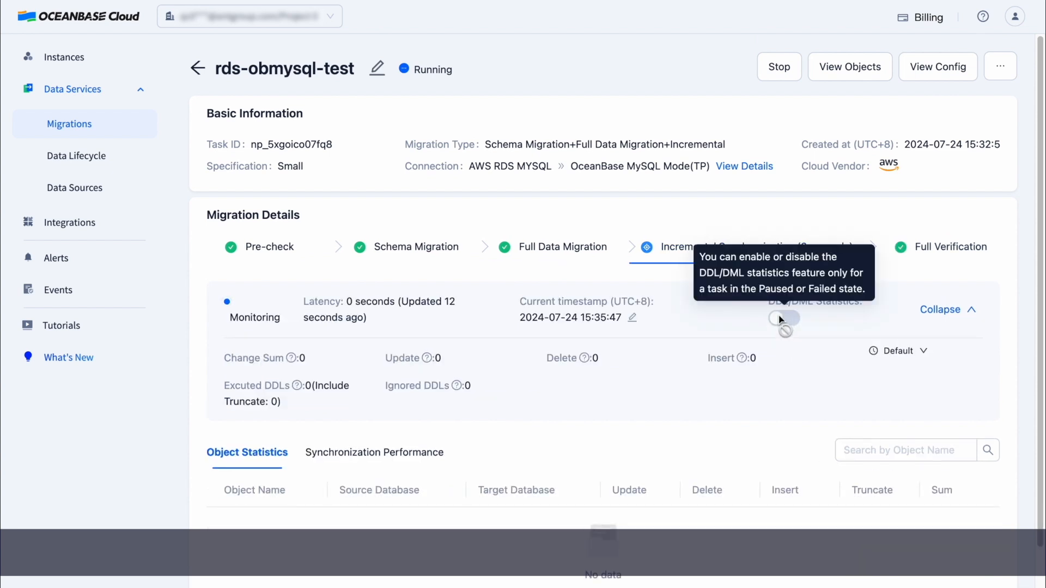
pyautogui.click(958, 256)
pyautogui.scroll(-2, 950, 287)
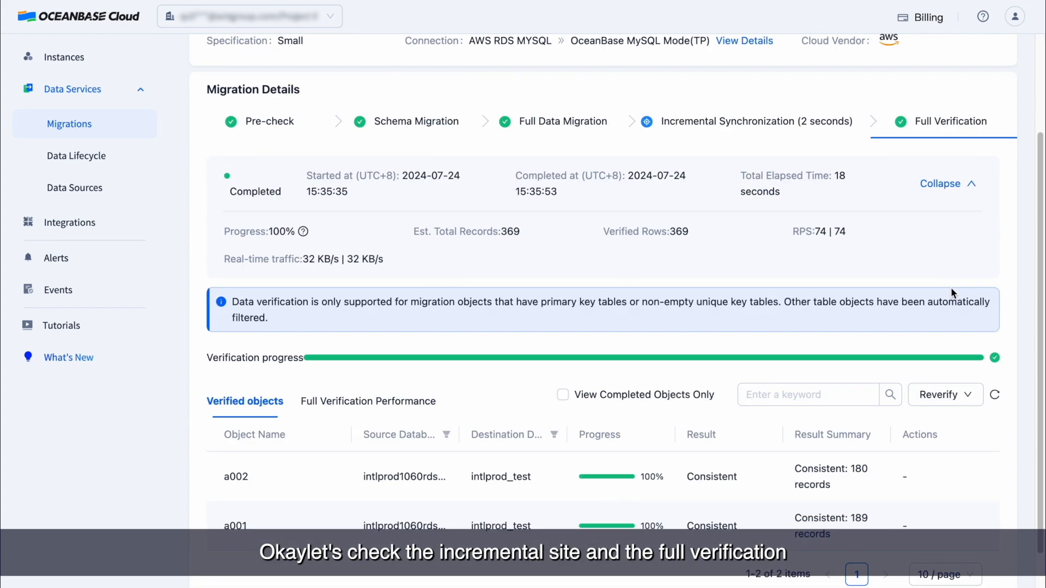
pyautogui.scroll(2, 950, 286)
# Open the running task's object view and look over its migration objects
pyautogui.click(872, 67)
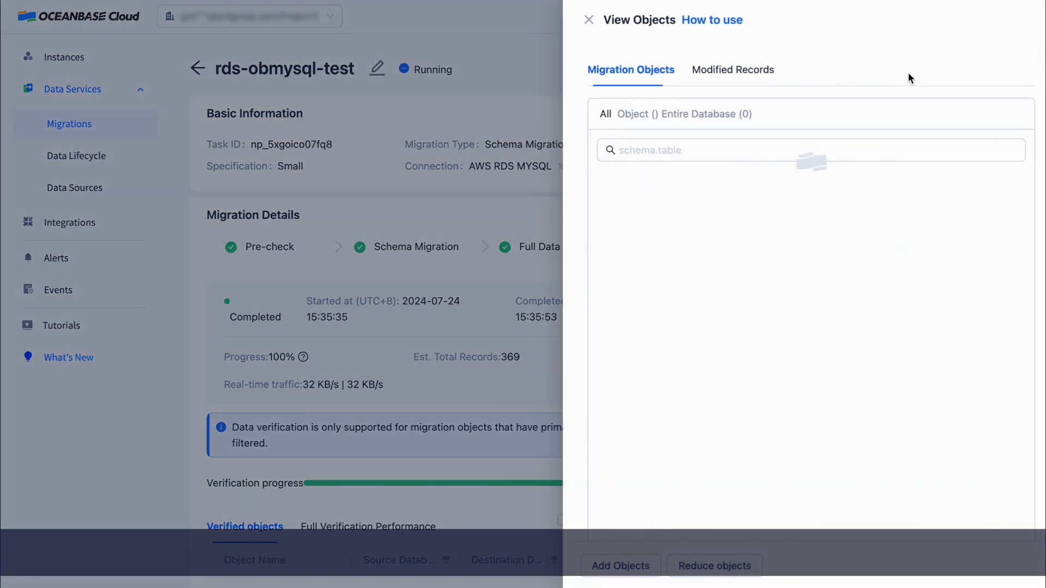
pyautogui.scroll(-2, 634, 440)
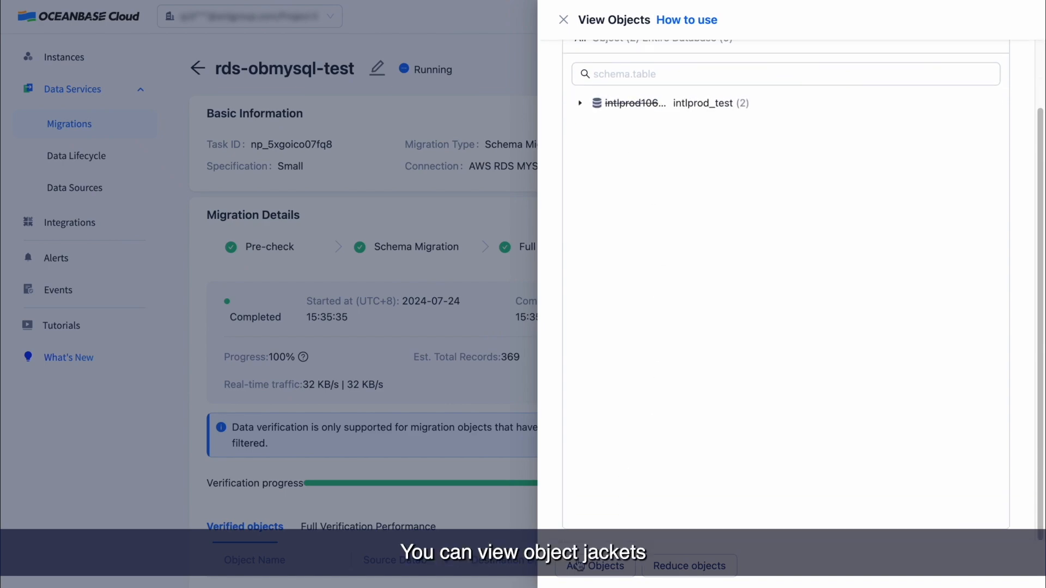
pyautogui.scroll(2, 657, 353)
# Try adding table b001 from intlprod1060rds80priv to the running task's objects, then leave Add Objects without applying it
pyautogui.click(595, 566)
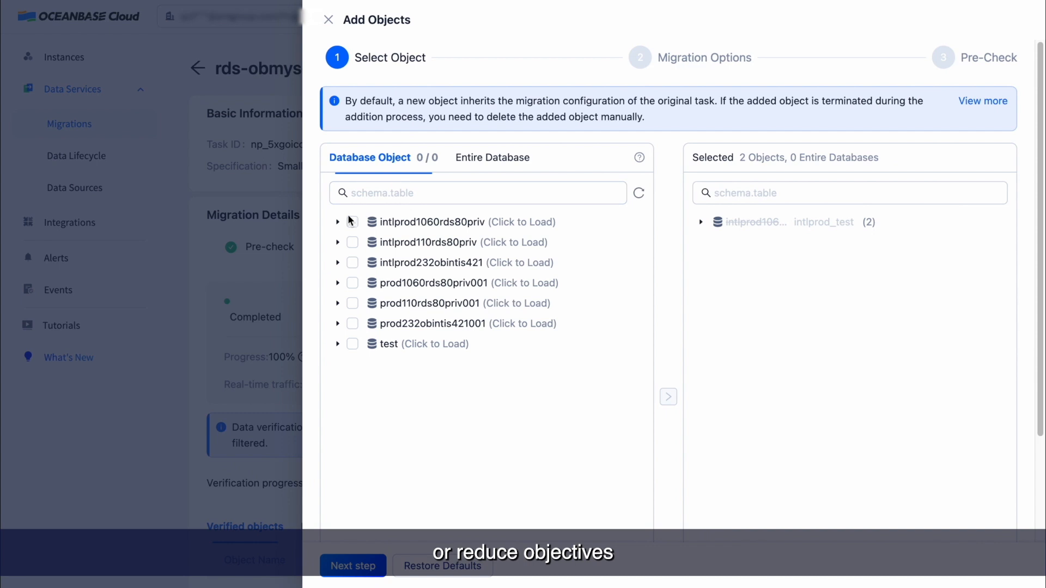
pyautogui.click(338, 222)
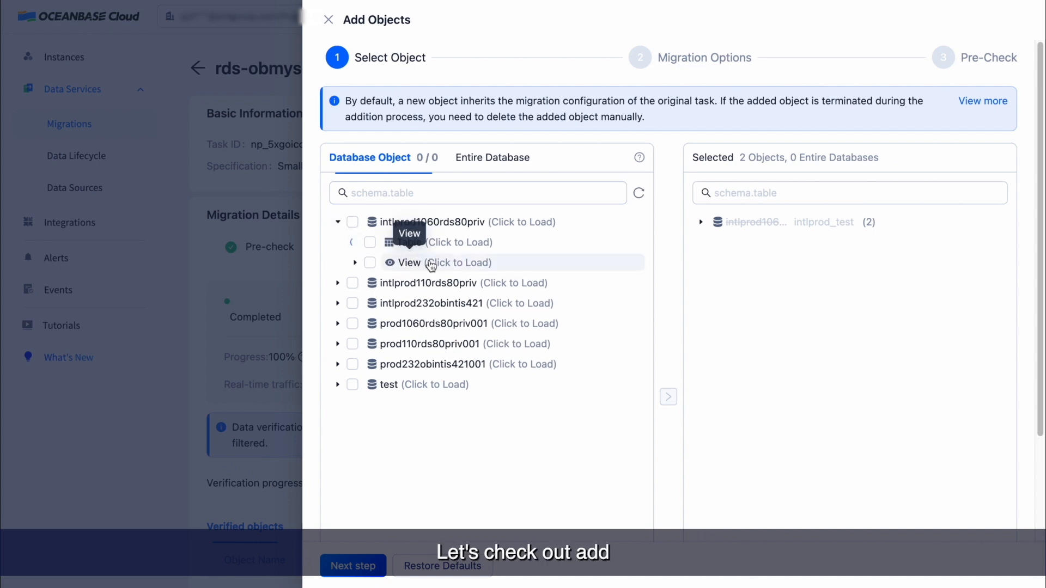
pyautogui.click(357, 243)
pyautogui.click(387, 303)
pyautogui.click(669, 397)
pyautogui.click(701, 222)
pyautogui.click(719, 243)
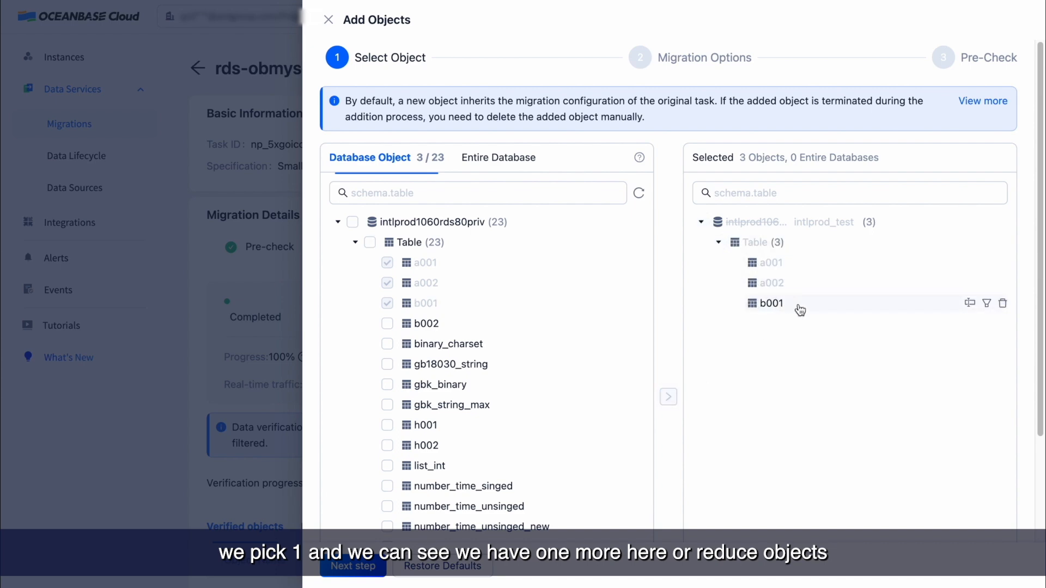
pyautogui.click(328, 22)
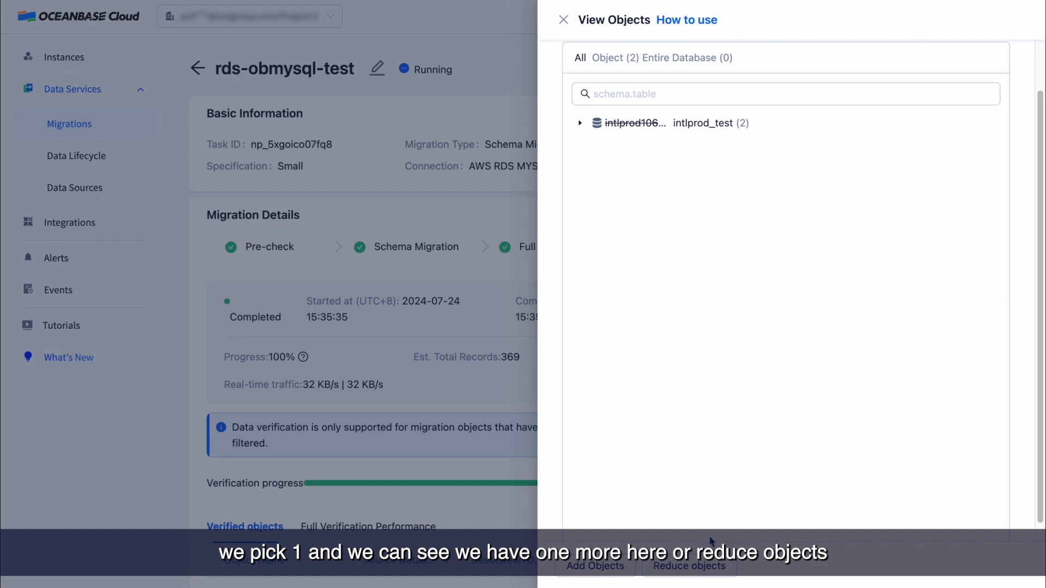
# Try removing table a001 from the task's objects with Reduce objects, compare both object lists, and leave without applying it
pyautogui.click(690, 566)
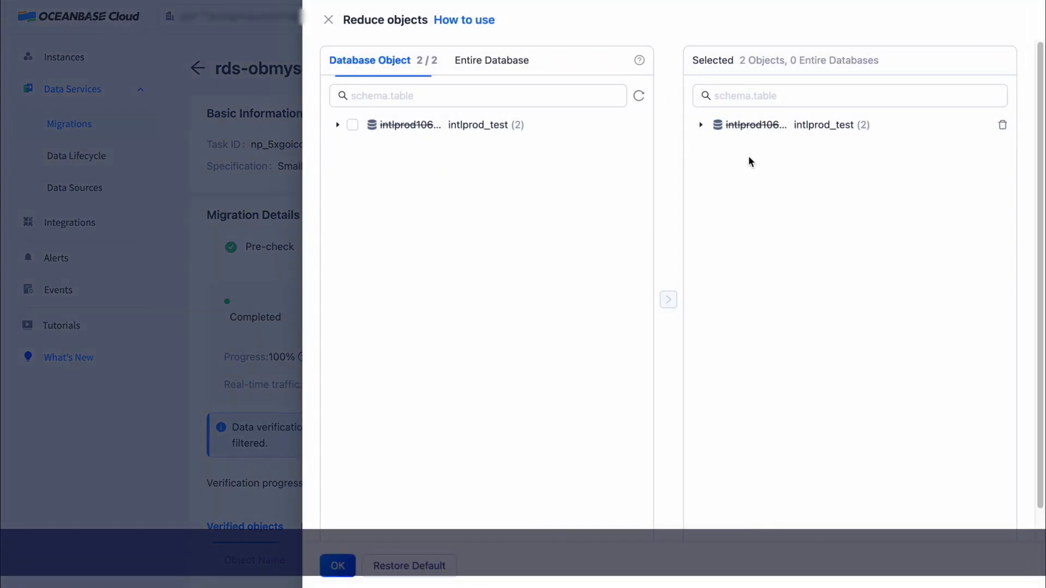
pyautogui.click(701, 126)
pyautogui.click(718, 145)
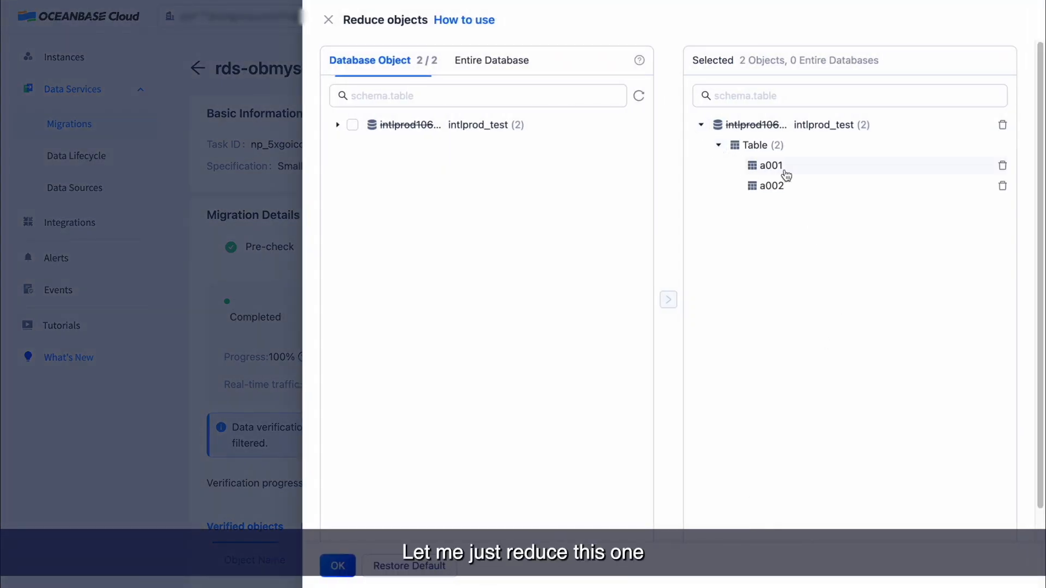
pyautogui.click(1002, 166)
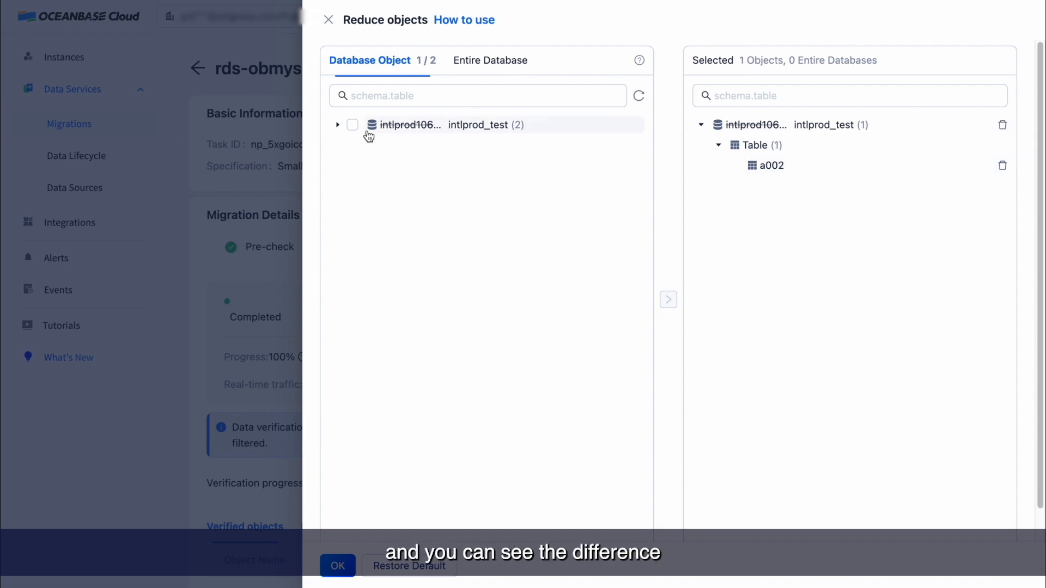
pyautogui.click(338, 125)
pyautogui.click(355, 145)
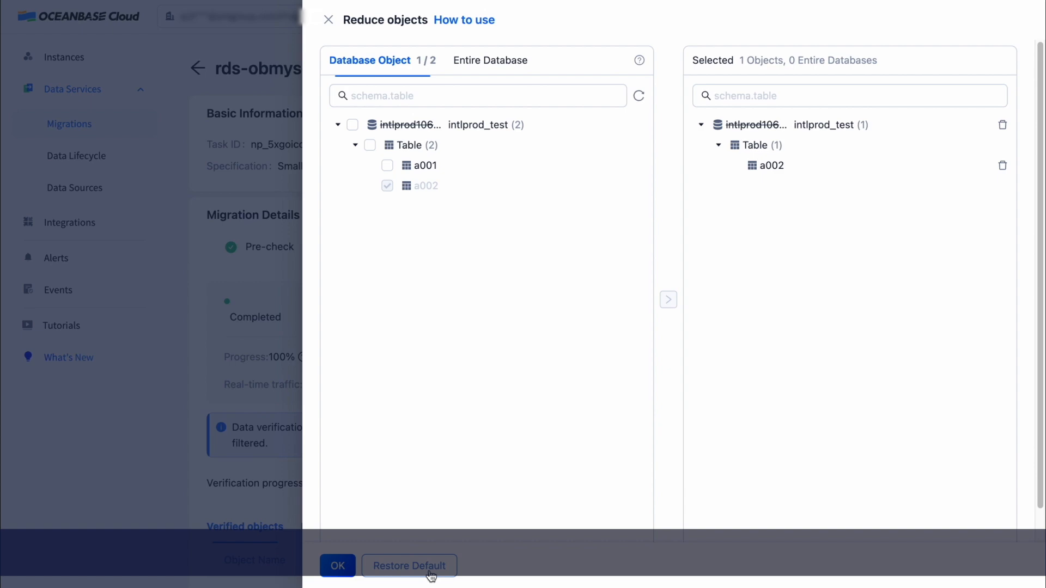
pyautogui.click(329, 19)
# Close the object view, check the task's additional actions, and go back to the migration task list
pyautogui.click(637, 173)
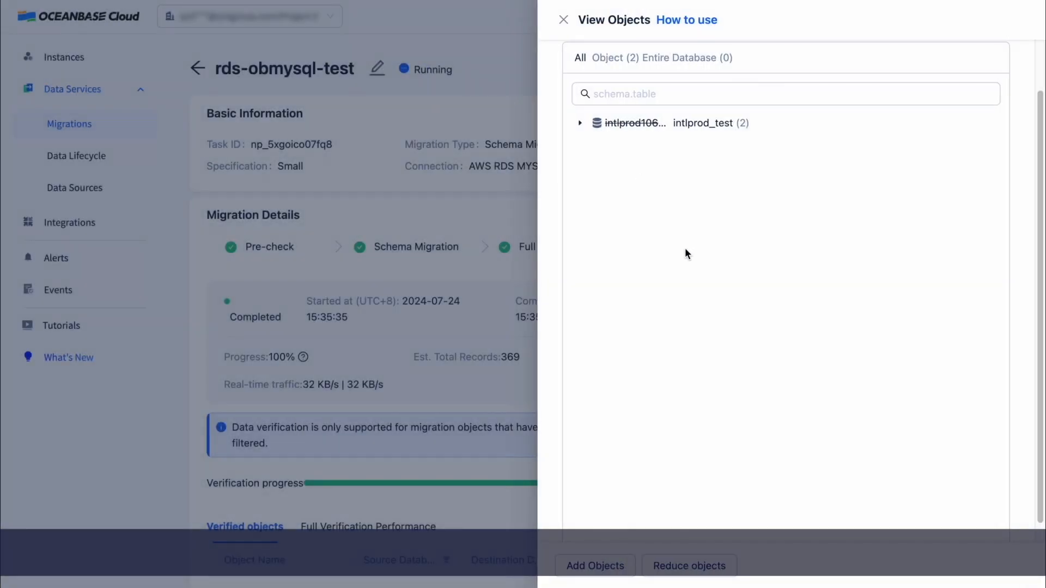
pyautogui.click(563, 20)
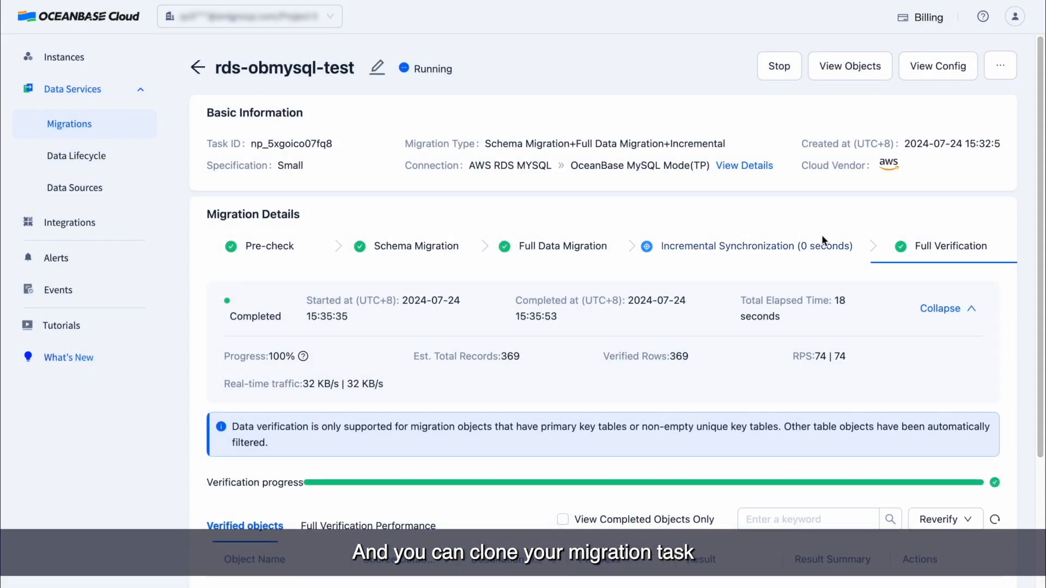
pyautogui.scroll(-1, 822, 234)
pyautogui.click(1000, 47)
pyautogui.scroll(1, 854, 146)
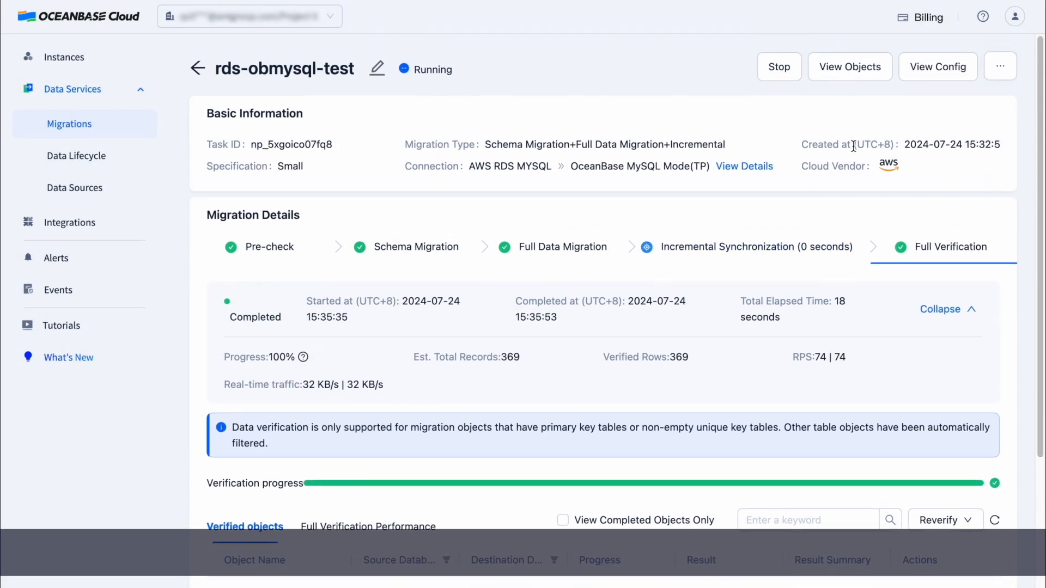
pyautogui.click(198, 69)
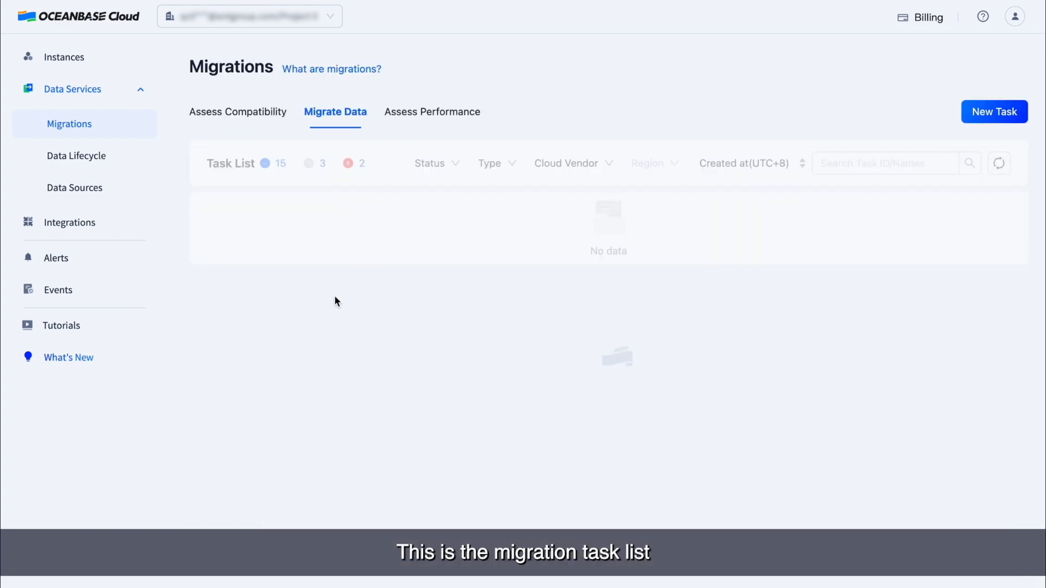